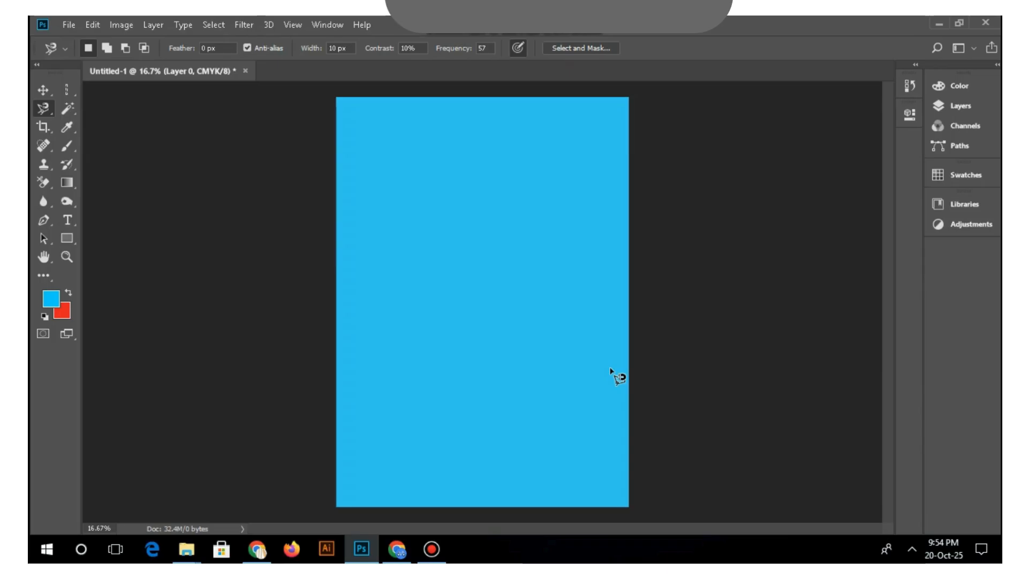
Outline an irregular lobed shape in the middle of the canvas with the Lasso tool, fill it with the red background color and deselect.
{"action": "left_click", "coordinate": [66, 183]}
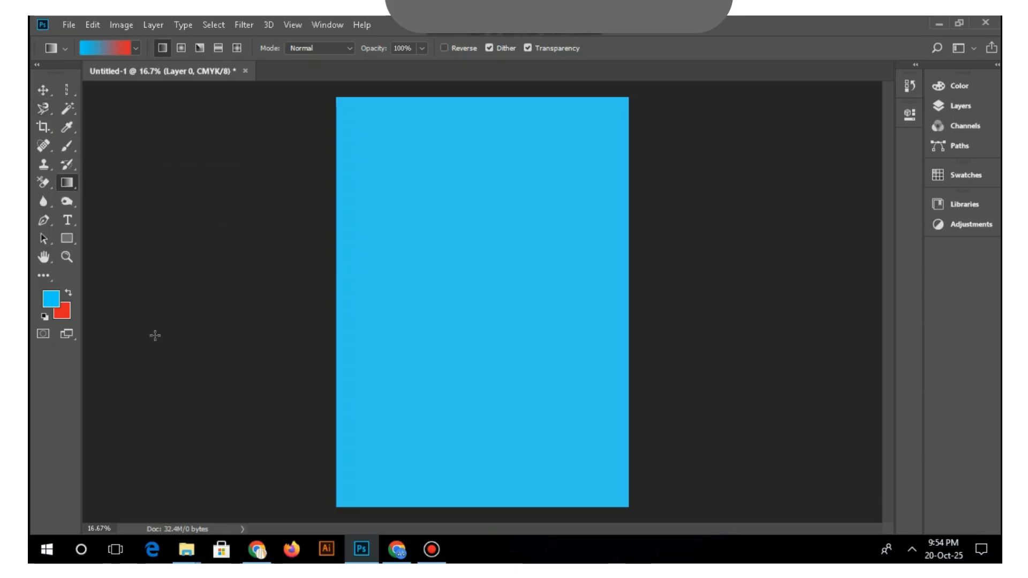
{"action": "key", "text": "l"}
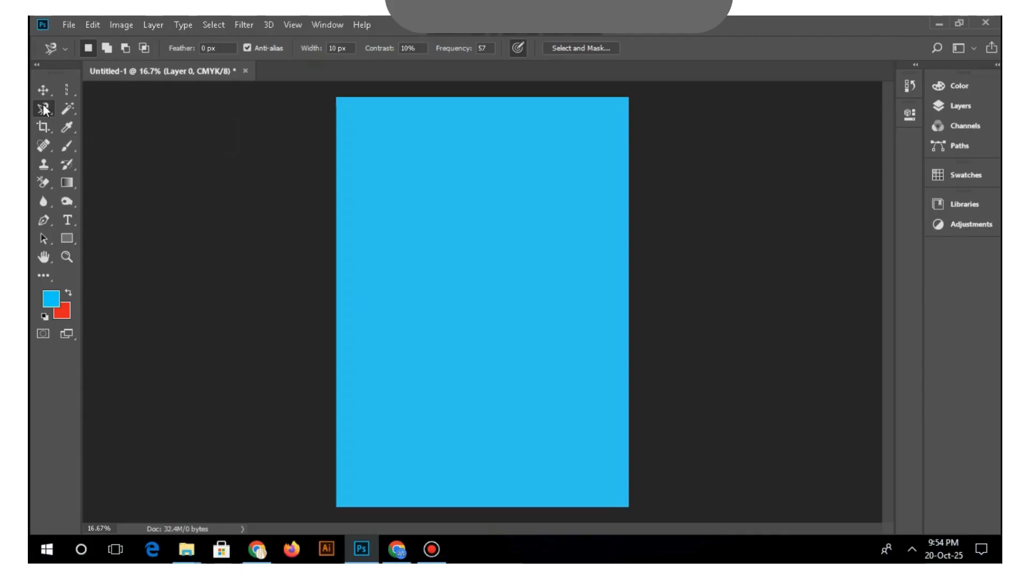
{"action": "right_click", "coordinate": [44, 107]}
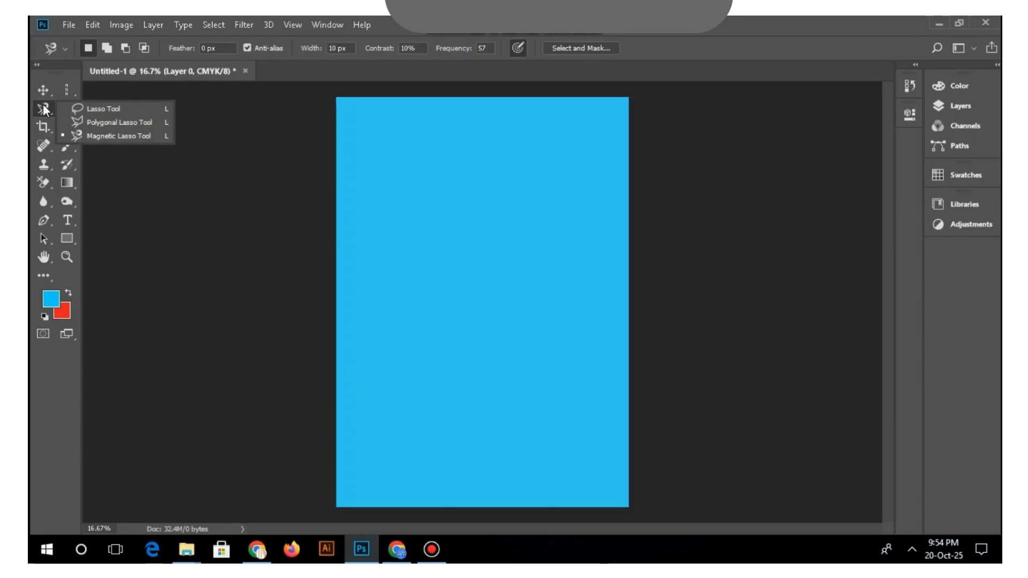
{"action": "left_click", "coordinate": [124, 109]}
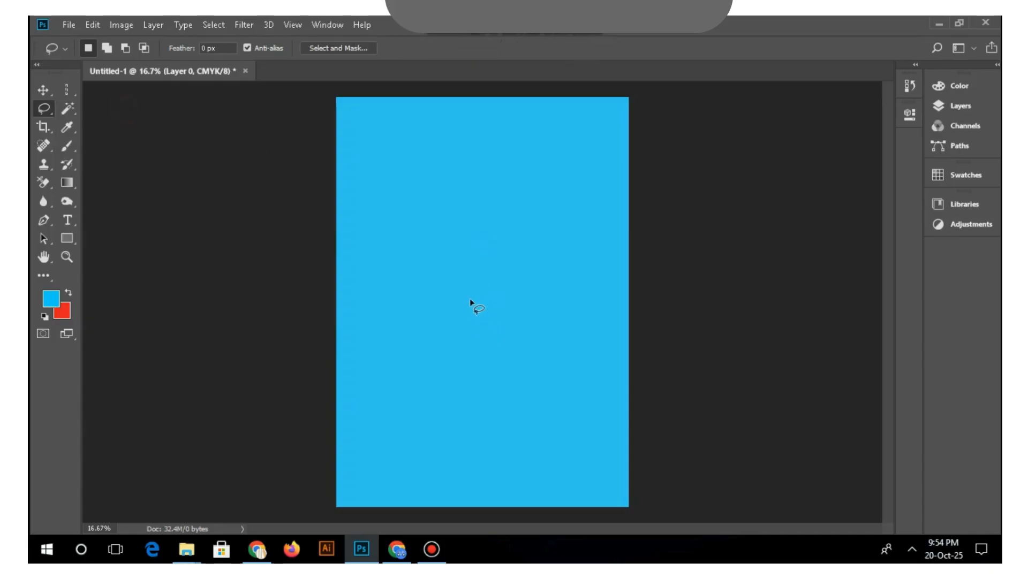
{"action": "left_click", "coordinate": [449, 252]}
{"action": "mouse_move", "coordinate": [565, 272]}
{"action": "left_mouse_down"}
{"action": "mouse_move", "coordinate": [476, 252]}
{"action": "mouse_move", "coordinate": [541, 312]}
{"action": "mouse_move", "coordinate": [477, 327]}
{"action": "mouse_move", "coordinate": [536, 347]}
{"action": "mouse_move", "coordinate": [543, 371]}
{"action": "mouse_move", "coordinate": [418, 379]}
{"action": "mouse_move", "coordinate": [386, 323]}
{"action": "mouse_move", "coordinate": [418, 286]}
{"action": "mouse_move", "coordinate": [420, 261]}
{"action": "mouse_move", "coordinate": [440, 274]}
{"action": "mouse_move", "coordinate": [439, 219]}
{"action": "mouse_move", "coordinate": [454, 256]}
{"action": "left_mouse_up"}
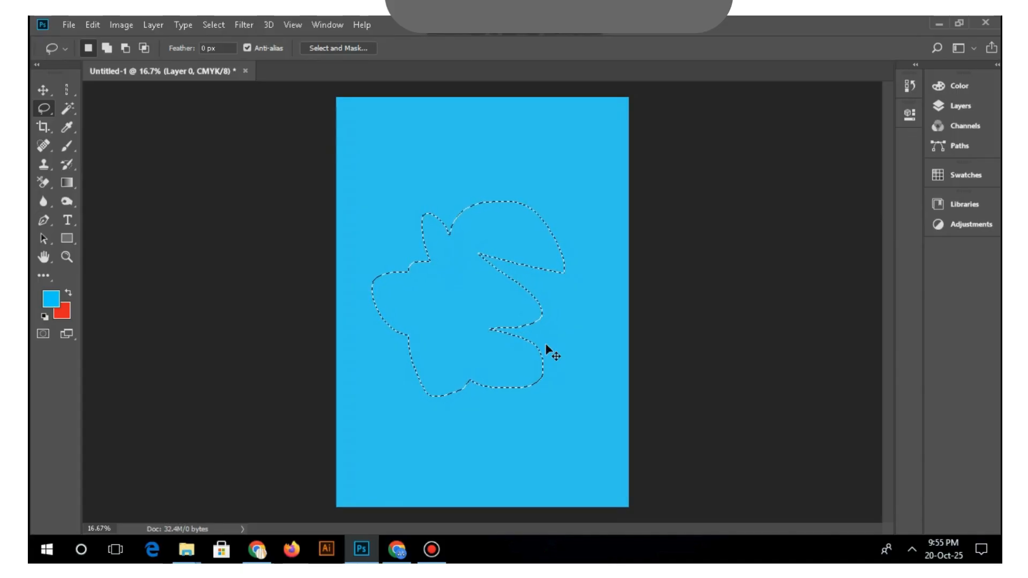
{"action": "key", "text": "ctrl+BackSpace"}
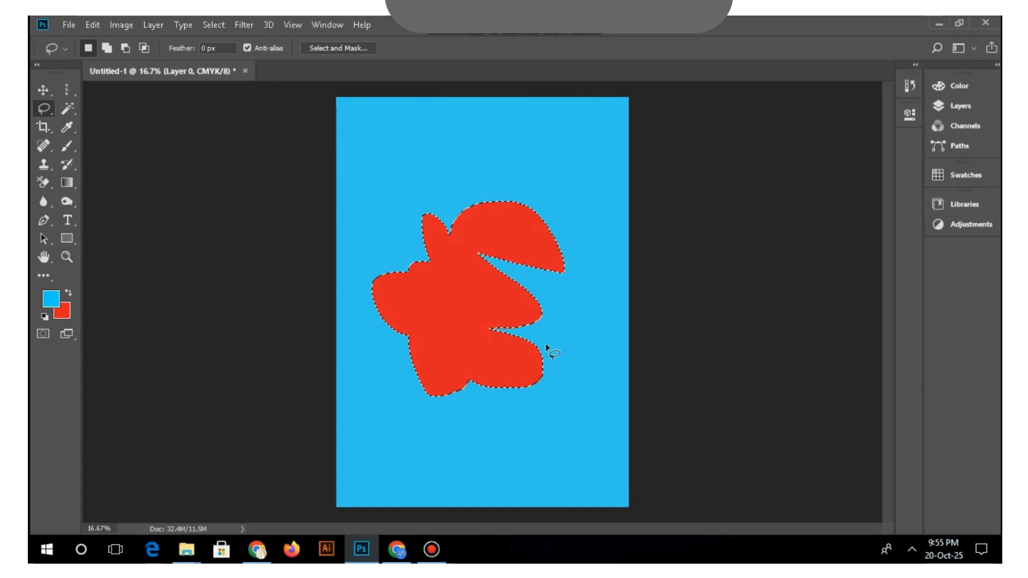
{"action": "key", "text": "ctrl+d"}
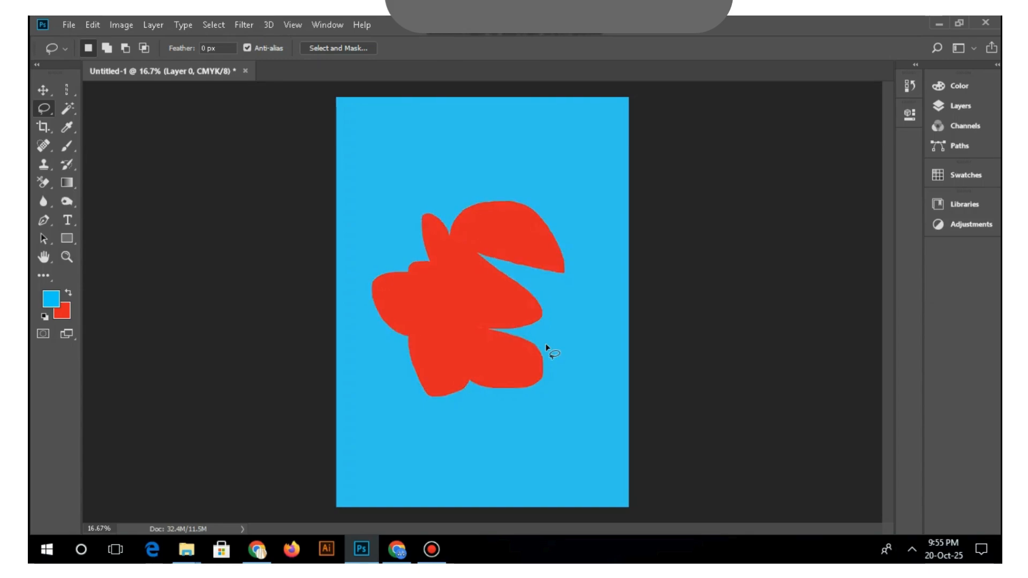
Draw a triangular selection over the red shape's upper-right part with the Polygonal Lasso tool and deselect it.
{"action": "left_click", "coordinate": [49, 107]}
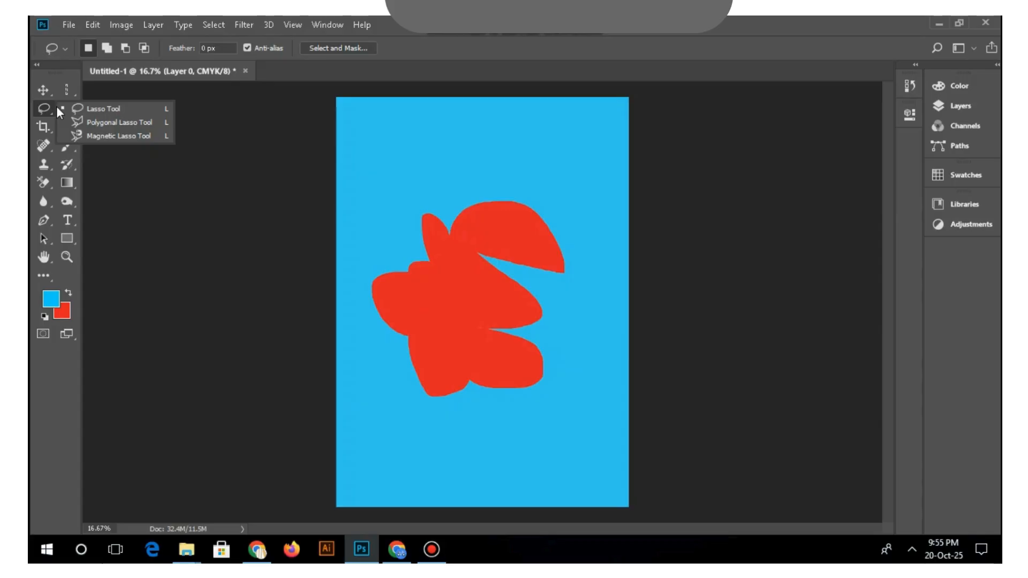
{"action": "left_click", "coordinate": [130, 124]}
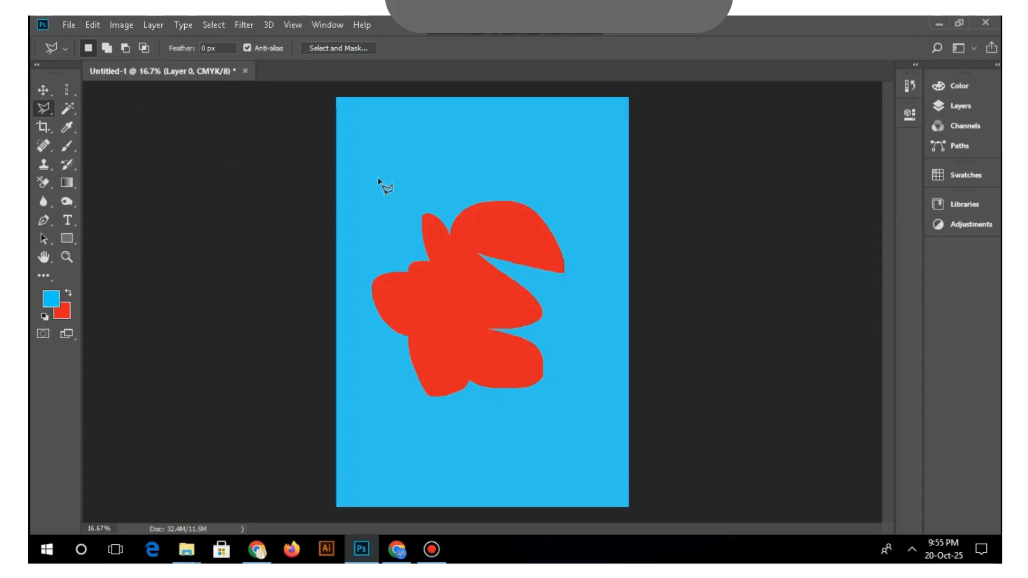
{"action": "left_click", "coordinate": [506, 152]}
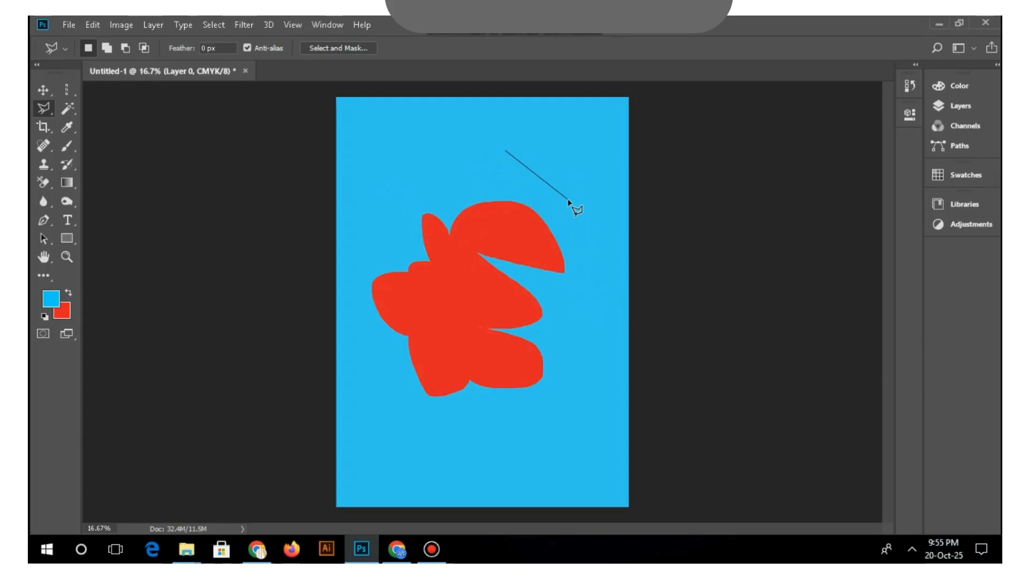
{"action": "left_click", "coordinate": [596, 292]}
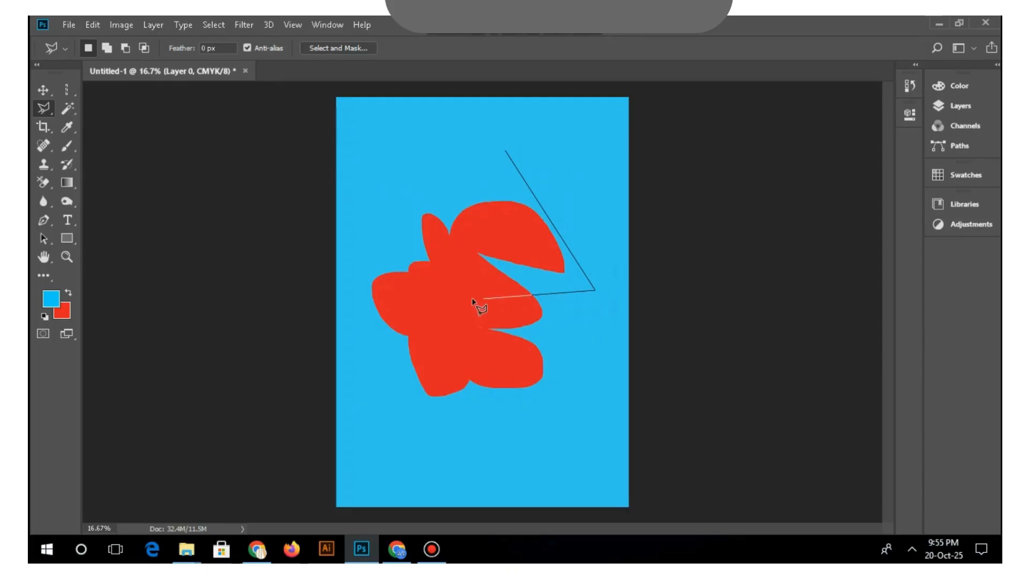
{"action": "left_click", "coordinate": [452, 295]}
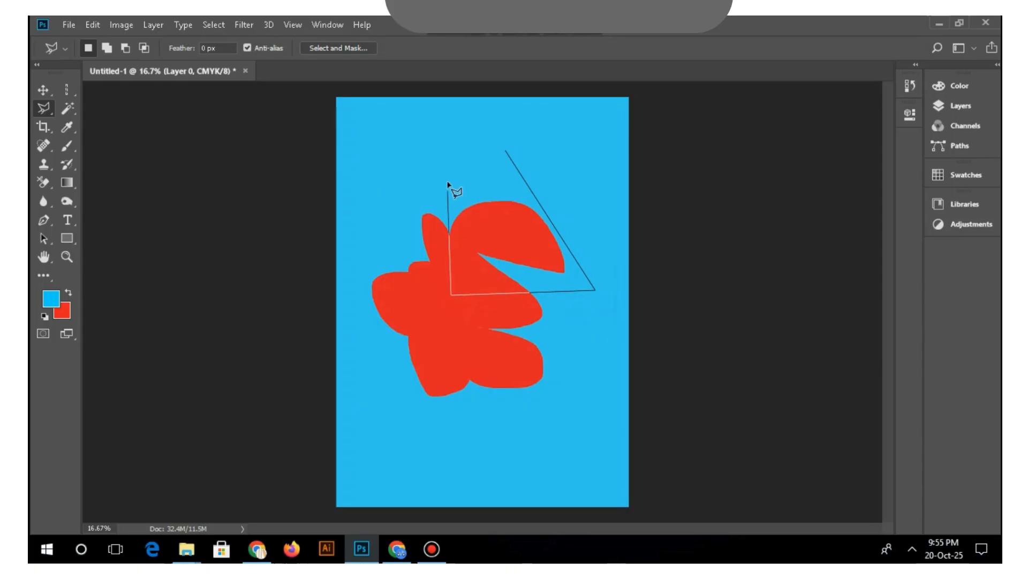
{"action": "left_click", "coordinate": [507, 151]}
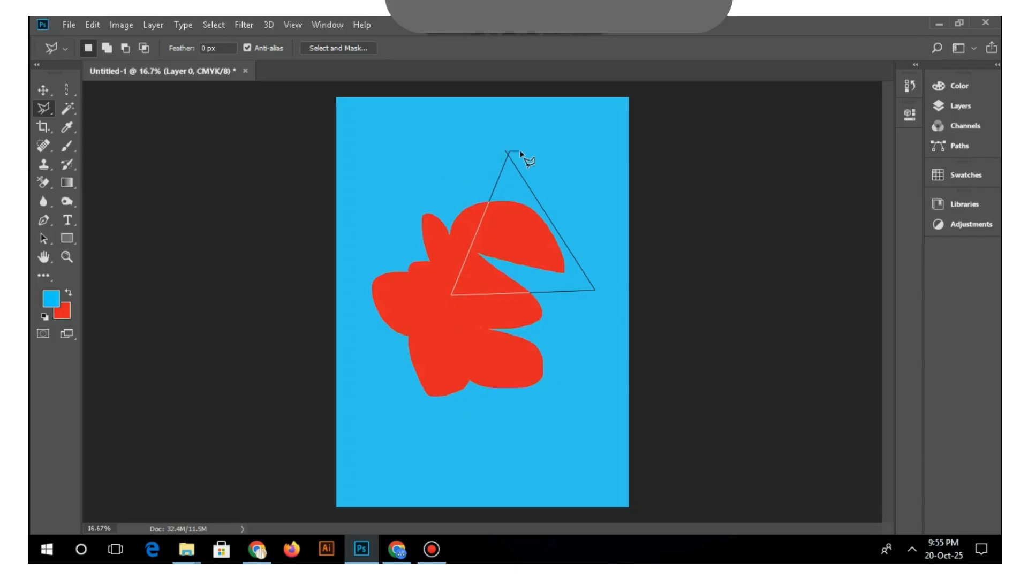
{"action": "double_click", "coordinate": [520, 154]}
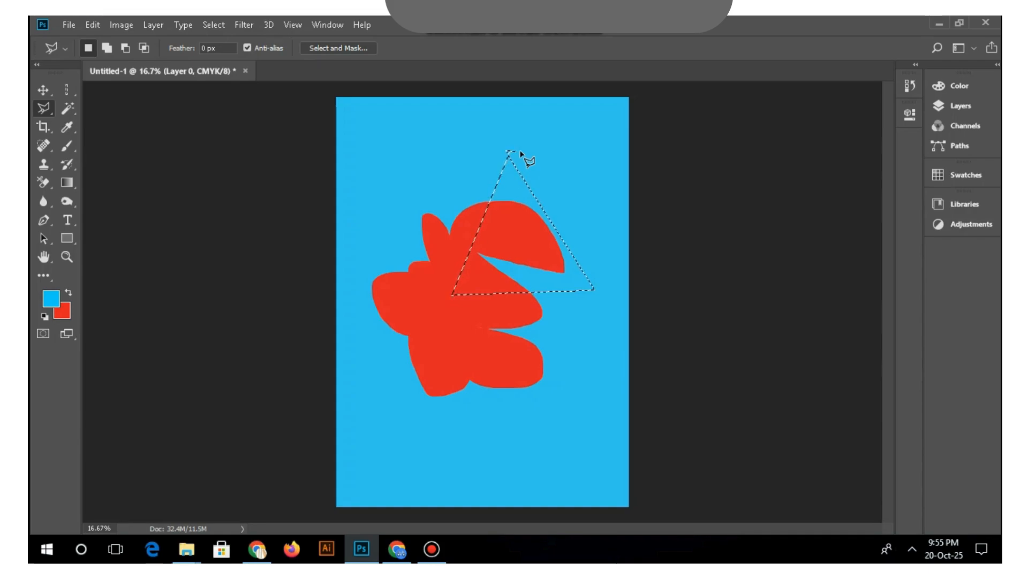
{"action": "key", "text": "ctrl+d"}
Draw another Polygonal Lasso triangle across the upper half of the red shape, closing it at its starting point, and clear the selection.
{"action": "left_click", "coordinate": [467, 146]}
{"action": "left_click", "coordinate": [403, 266]}
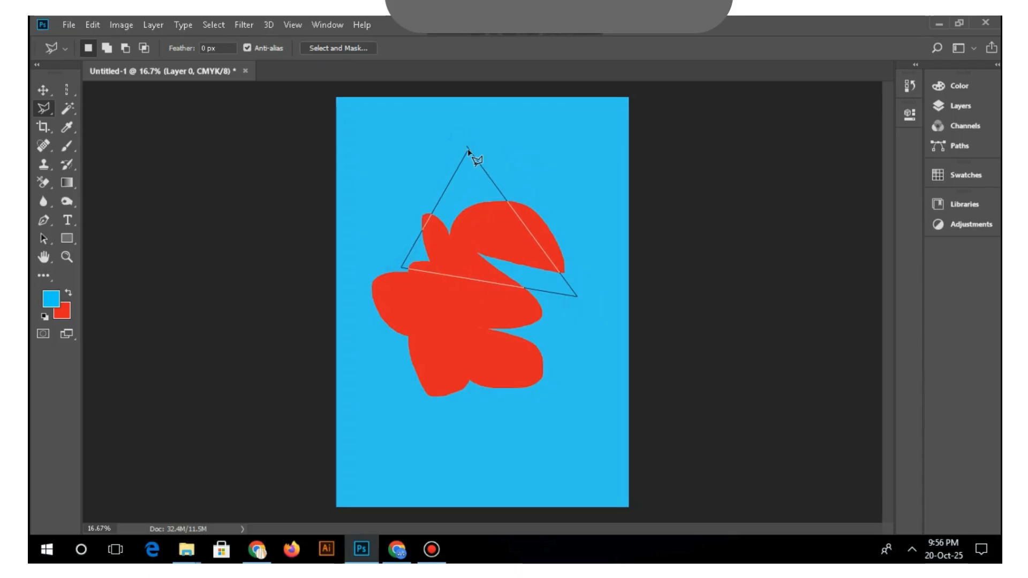
{"action": "left_click", "coordinate": [467, 148]}
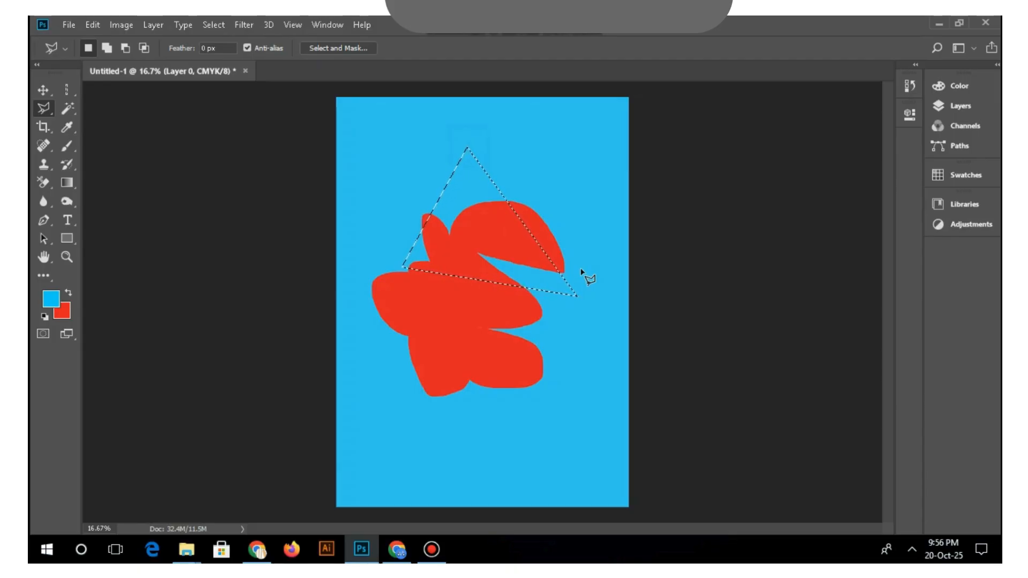
{"action": "left_click", "coordinate": [47, 107]}
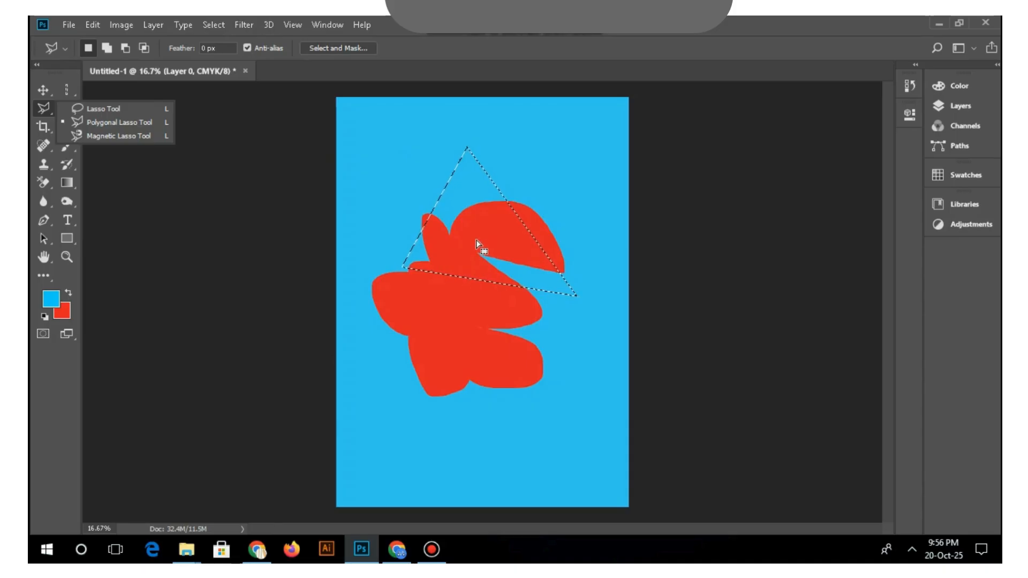
{"action": "key", "text": "ctrl+d"}
Trace the left and upper edges of the red shape freehand with the Lasso tool and deselect.
{"action": "left_click", "coordinate": [43, 109]}
{"action": "left_click", "coordinate": [130, 136]}
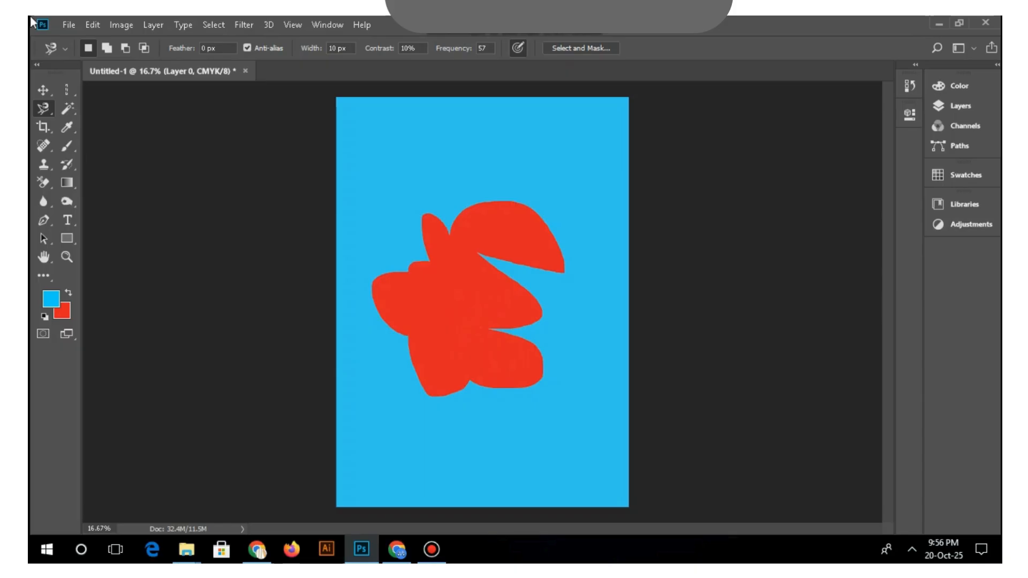
{"action": "right_click", "coordinate": [40, 107]}
{"action": "left_click", "coordinate": [101, 112]}
{"action": "mouse_move", "coordinate": [404, 337]}
{"action": "left_mouse_down"}
{"action": "mouse_move", "coordinate": [371, 285]}
{"action": "mouse_move", "coordinate": [408, 276]}
{"action": "mouse_move", "coordinate": [428, 256]}
{"action": "mouse_move", "coordinate": [425, 211]}
{"action": "mouse_move", "coordinate": [450, 233]}
{"action": "mouse_move", "coordinate": [483, 204]}
{"action": "mouse_move", "coordinate": [529, 206]}
{"action": "mouse_move", "coordinate": [562, 251]}
{"action": "left_mouse_up"}
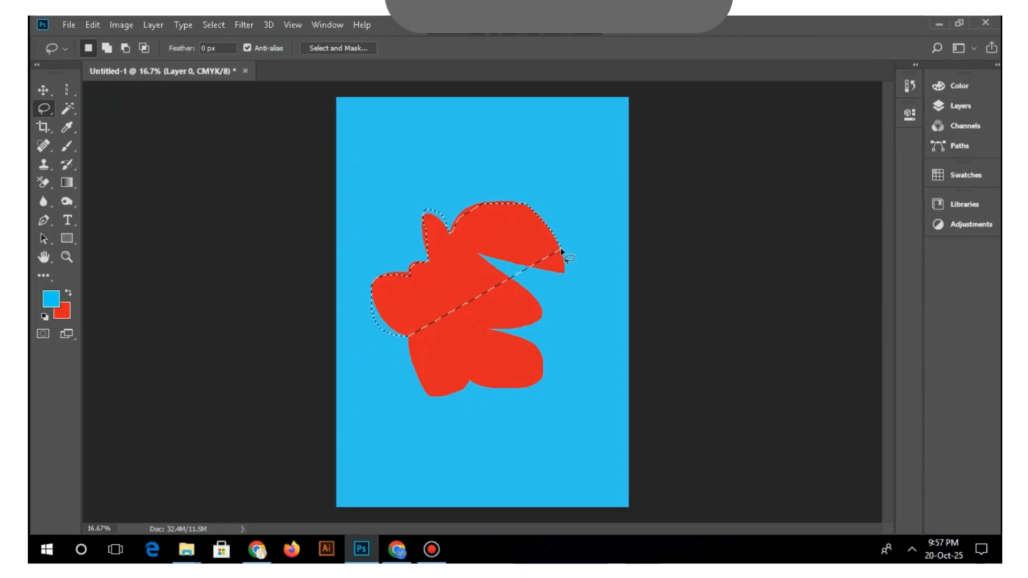
{"action": "key", "text": "ctrl+d"}
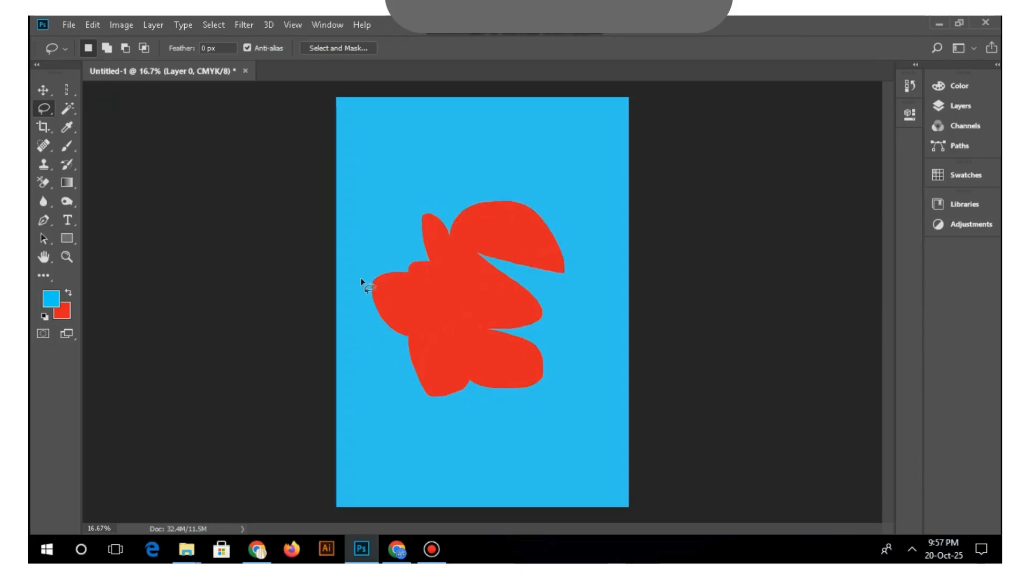
{"action": "right_click", "coordinate": [45, 101]}
{"action": "left_click", "coordinate": [133, 120]}
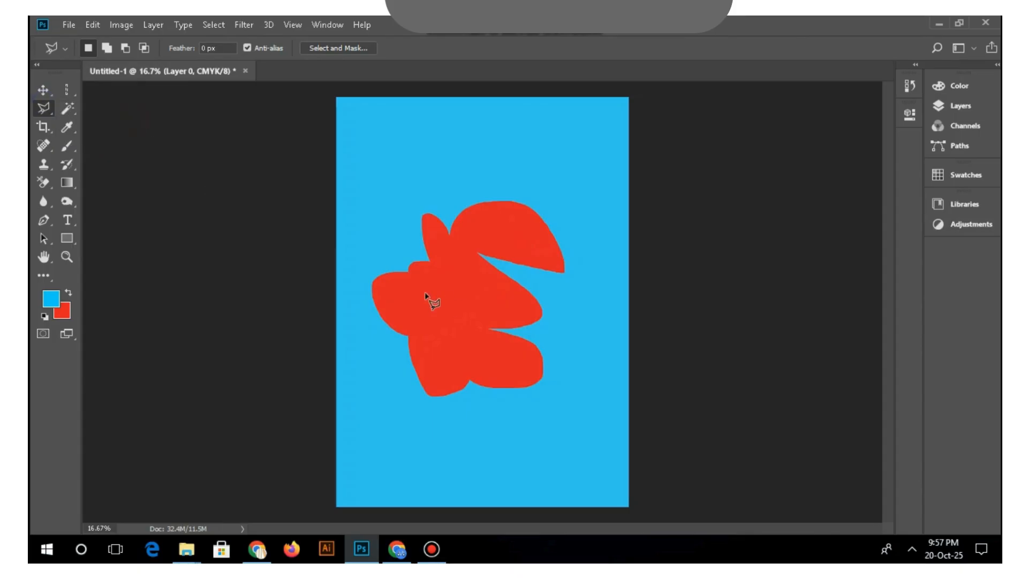
{"action": "left_click", "coordinate": [423, 215]}
{"action": "left_click", "coordinate": [428, 259]}
Select the whole red shape by tracing its edge with the Magnetic Lasso tool from its lower-left tip back to the starting point.
{"action": "right_click", "coordinate": [40, 106]}
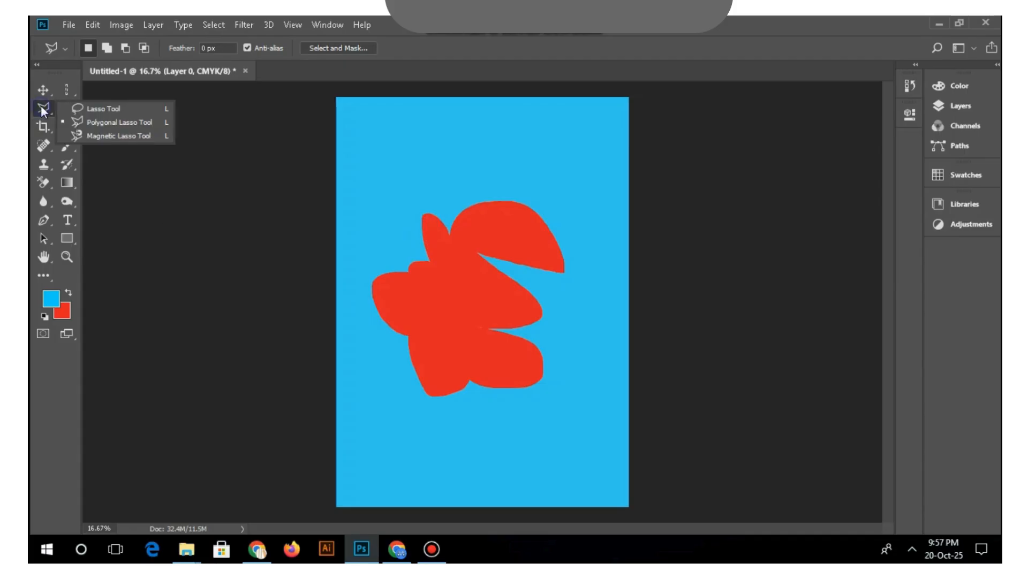
{"action": "left_click", "coordinate": [136, 137]}
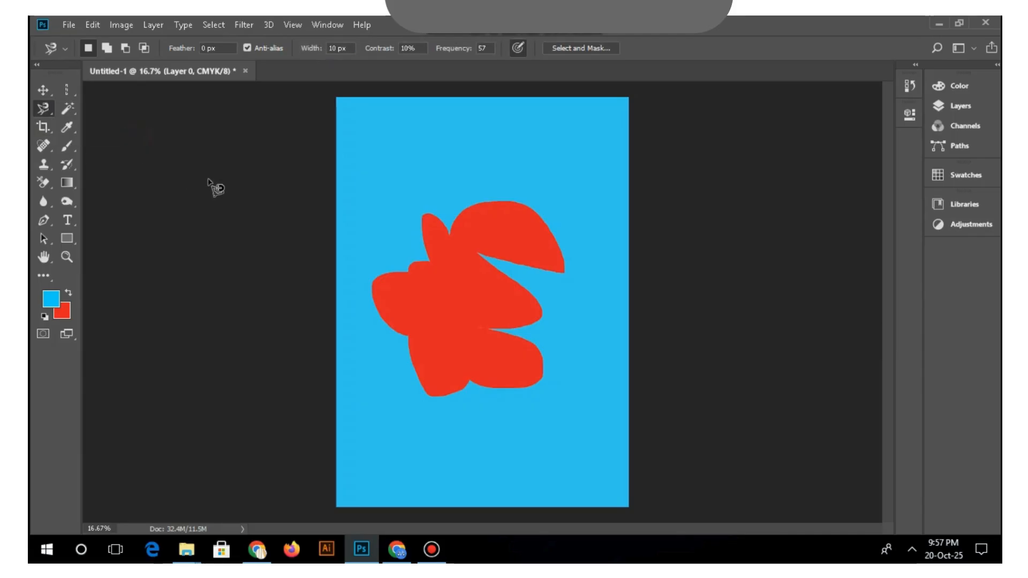
{"action": "left_click", "coordinate": [426, 392]}
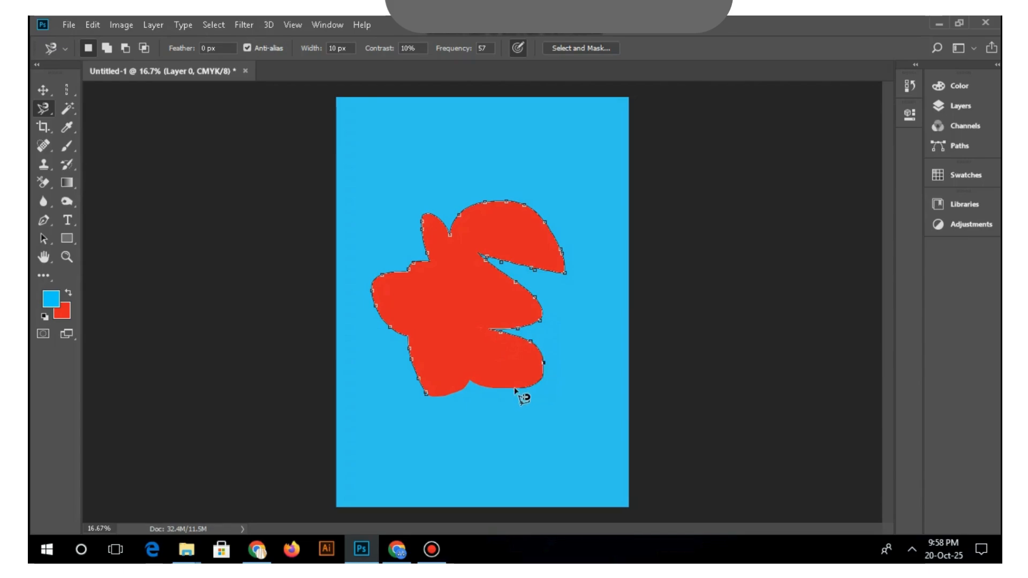
{"action": "left_click", "coordinate": [426, 398]}
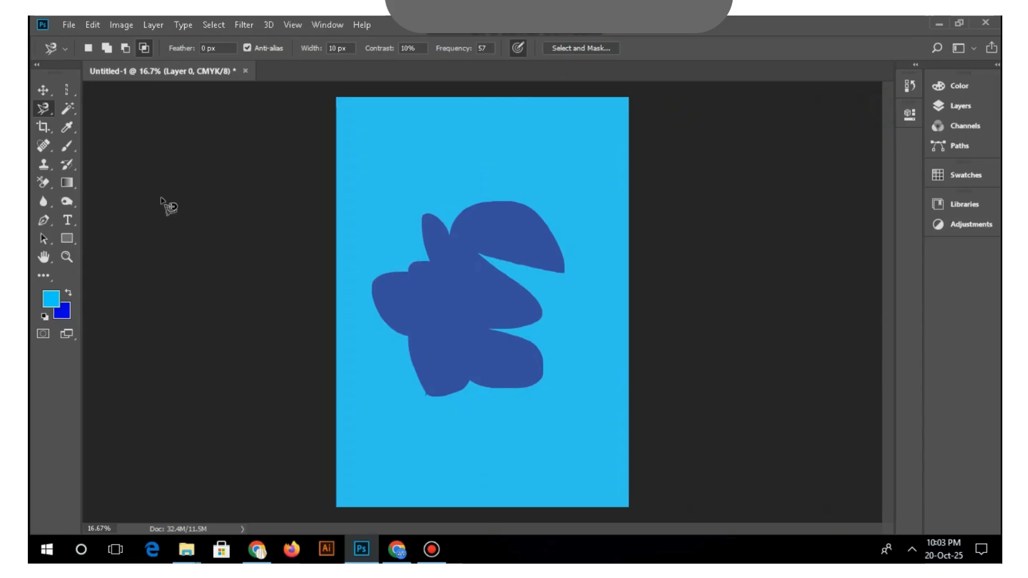
Select the light blue area around the dark blue shape with the Magic Wand tool and deselect it.
{"action": "right_click", "coordinate": [43, 113]}
{"action": "left_click", "coordinate": [85, 109]}
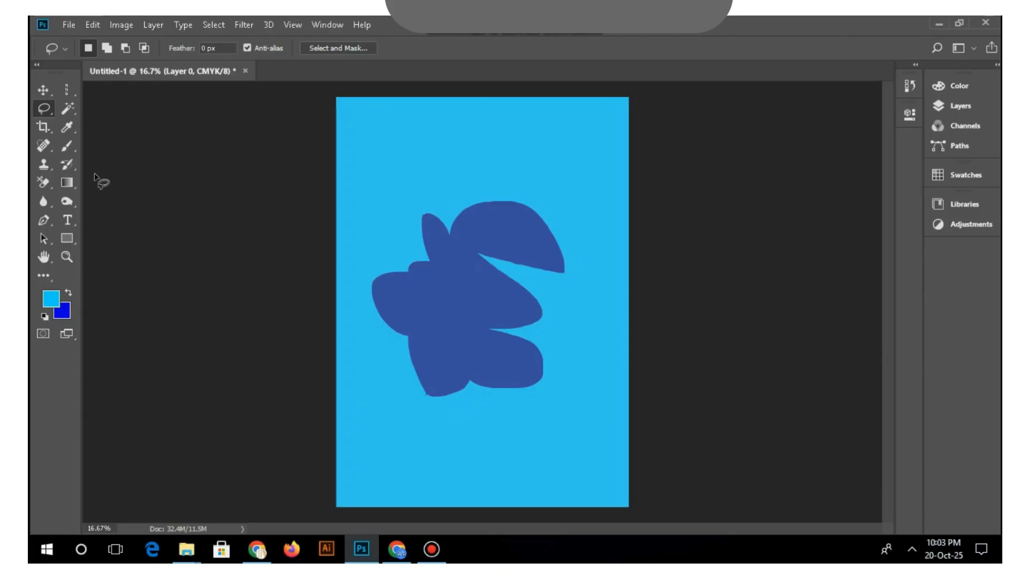
{"action": "left_click", "coordinate": [68, 112]}
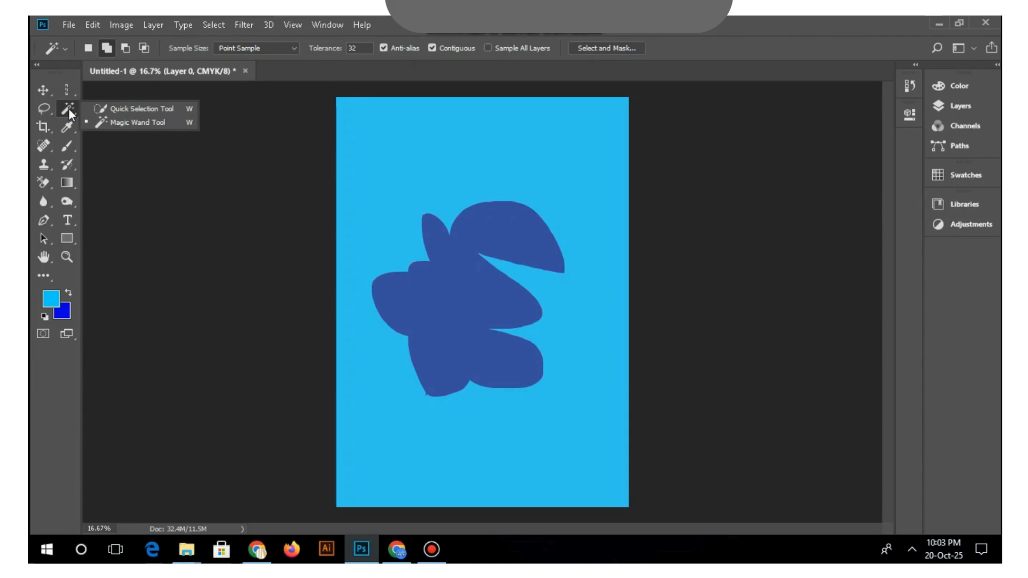
{"action": "left_click", "coordinate": [43, 202]}
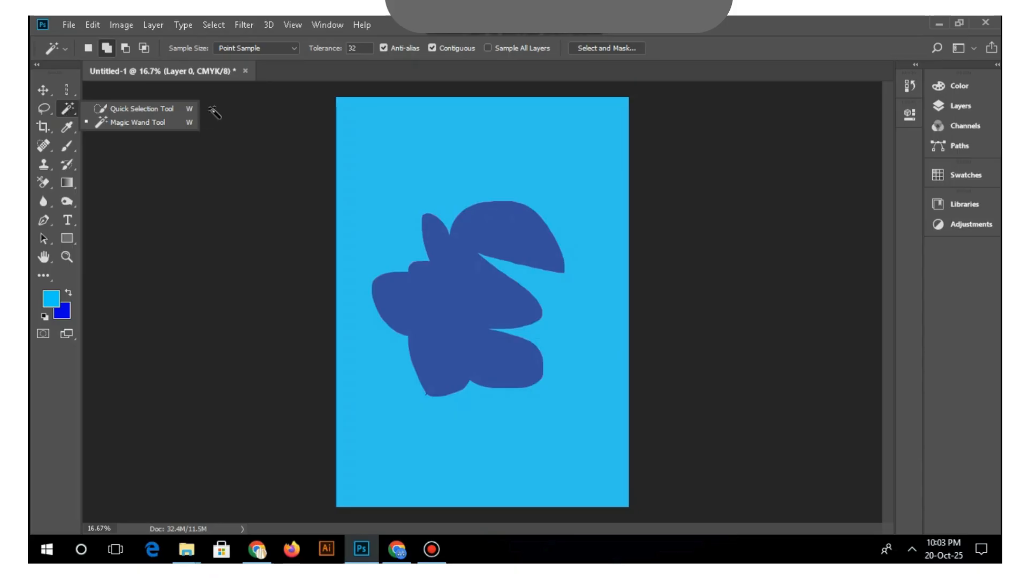
{"action": "left_click", "coordinate": [158, 129]}
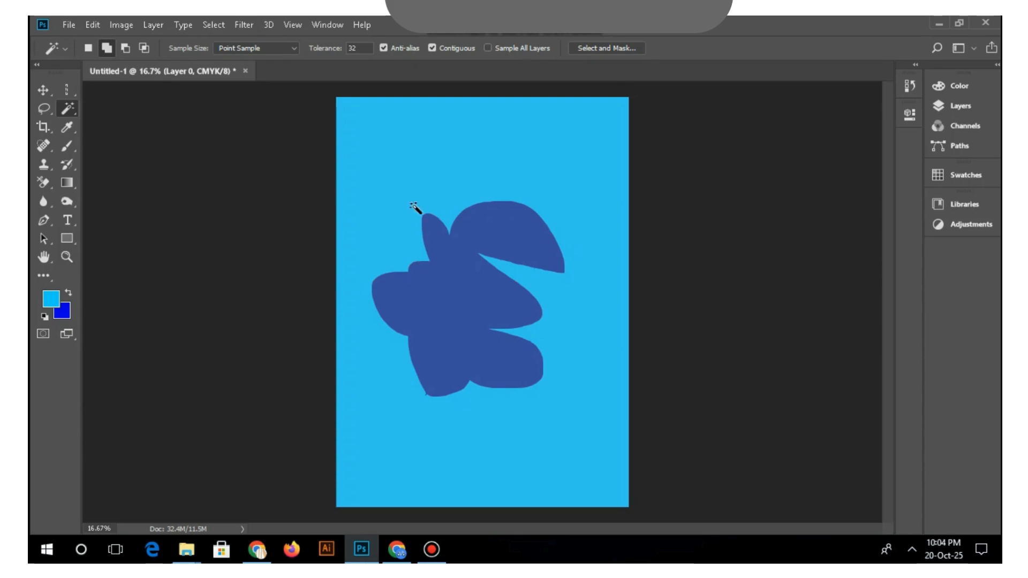
{"action": "left_click", "coordinate": [356, 116]}
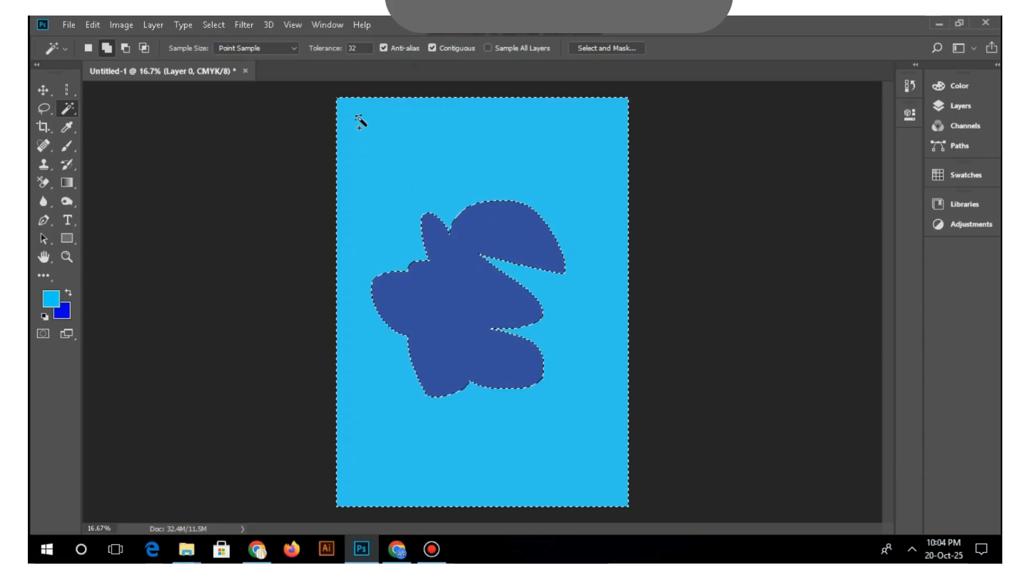
{"action": "key", "text": "ctrl+d"}
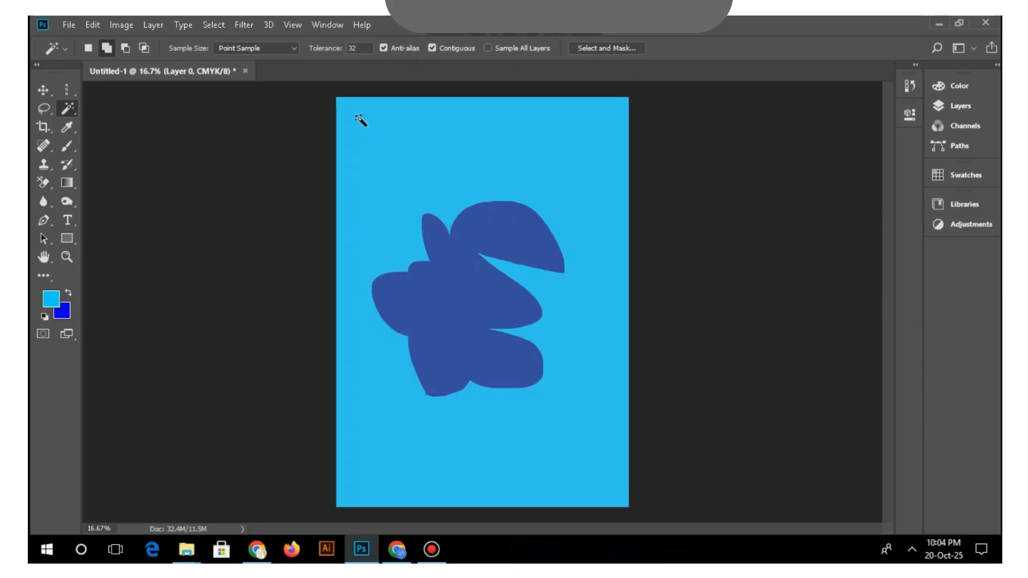
Lasso a rounded area bridging the two upper-right lobes and fill it with the dark blue background color.
{"action": "left_click", "coordinate": [45, 108]}
{"action": "mouse_move", "coordinate": [554, 261]}
{"action": "left_mouse_down"}
{"action": "mouse_move", "coordinate": [575, 301]}
{"action": "mouse_move", "coordinate": [545, 324]}
{"action": "mouse_move", "coordinate": [531, 311]}
{"action": "mouse_move", "coordinate": [546, 259]}
{"action": "left_mouse_up"}
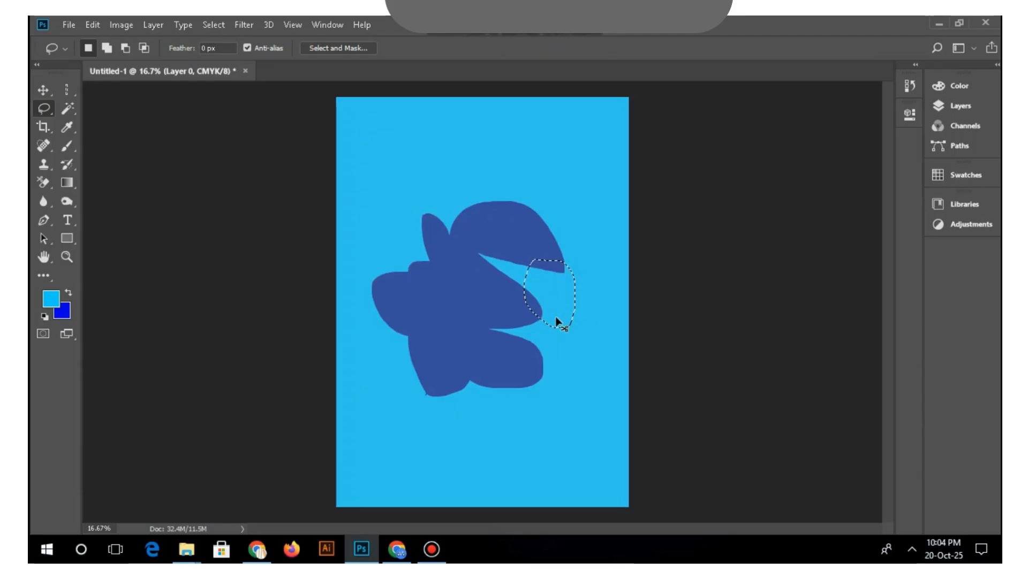
{"action": "key", "text": "ctrl+BackSpace"}
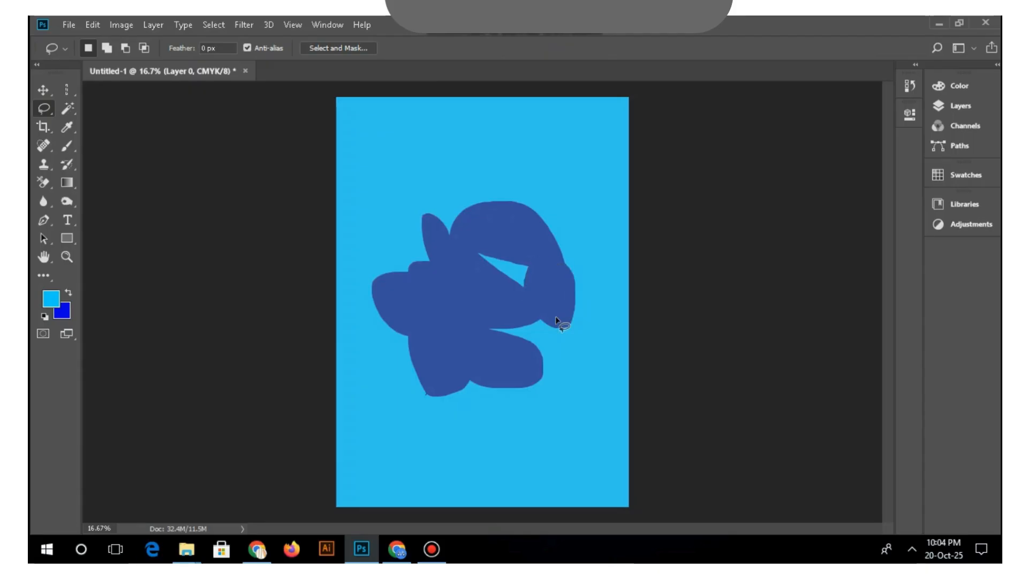
Select the light blue area around the dark blue shape with the Magic Wand tool and add the enclosed light blue triangle to the selection.
{"action": "left_click", "coordinate": [71, 106]}
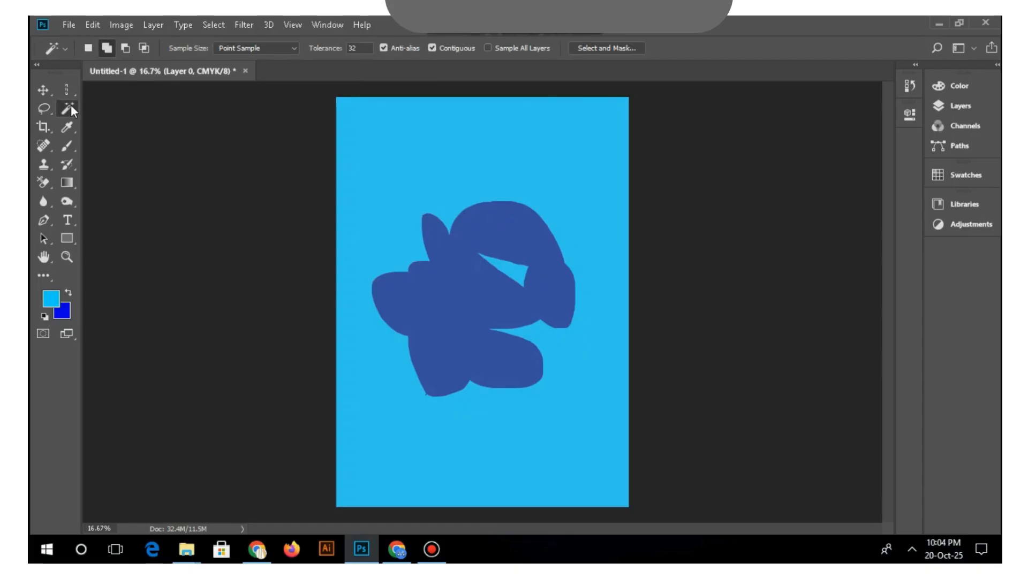
{"action": "right_click", "coordinate": [72, 107]}
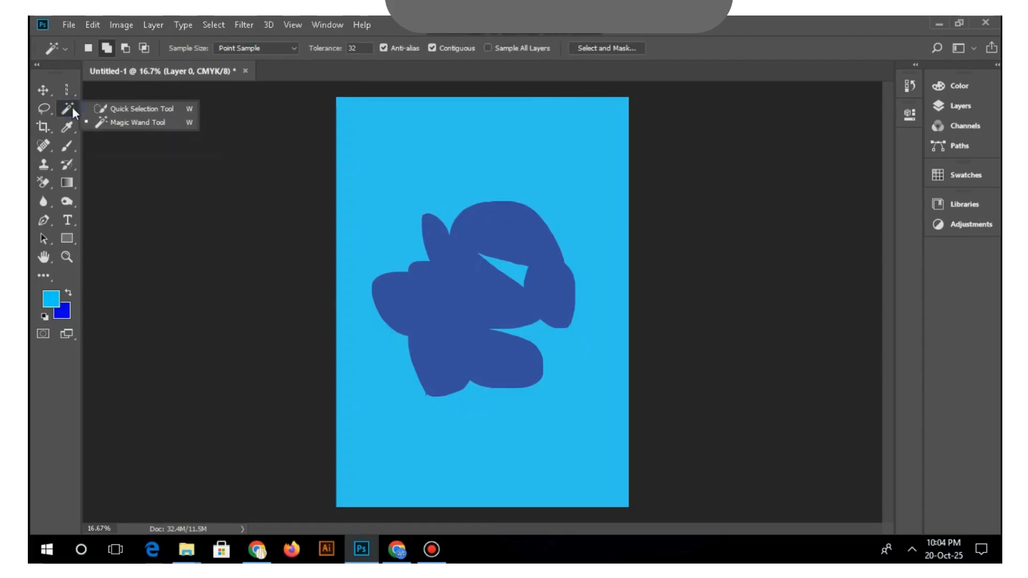
{"action": "left_click", "coordinate": [140, 123]}
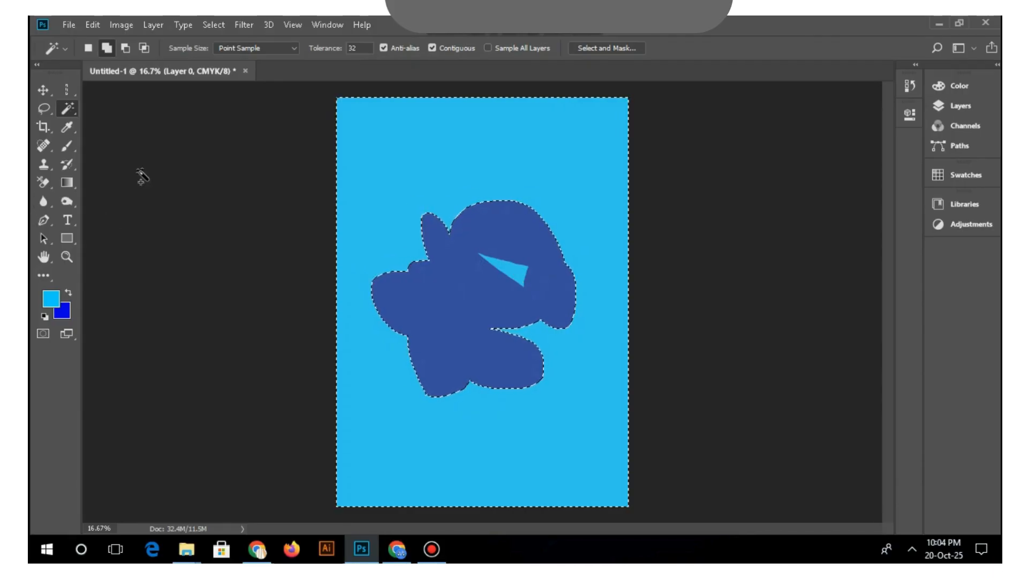
{"action": "left_click", "coordinate": [89, 48]}
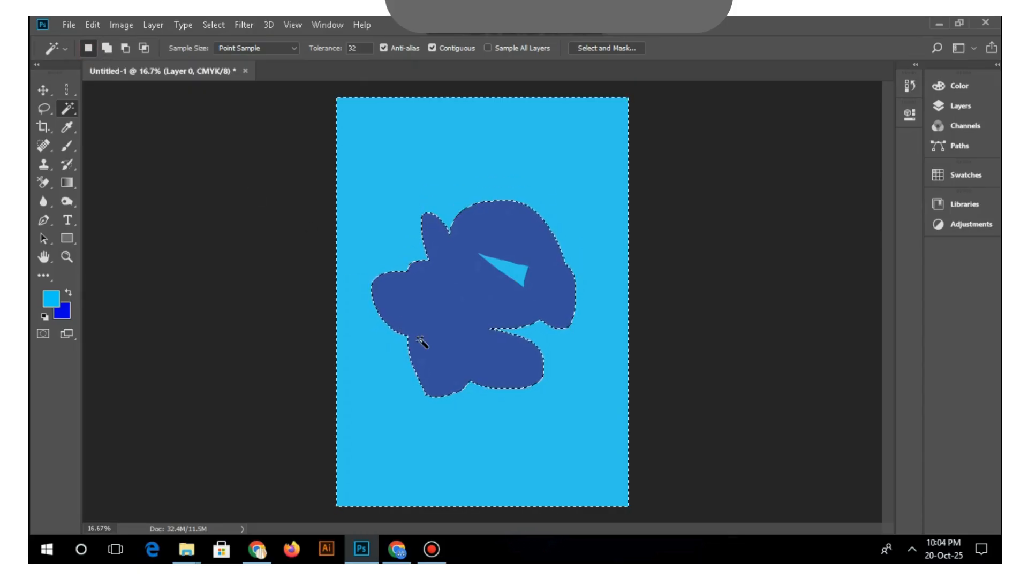
{"action": "key", "text": "shift"}
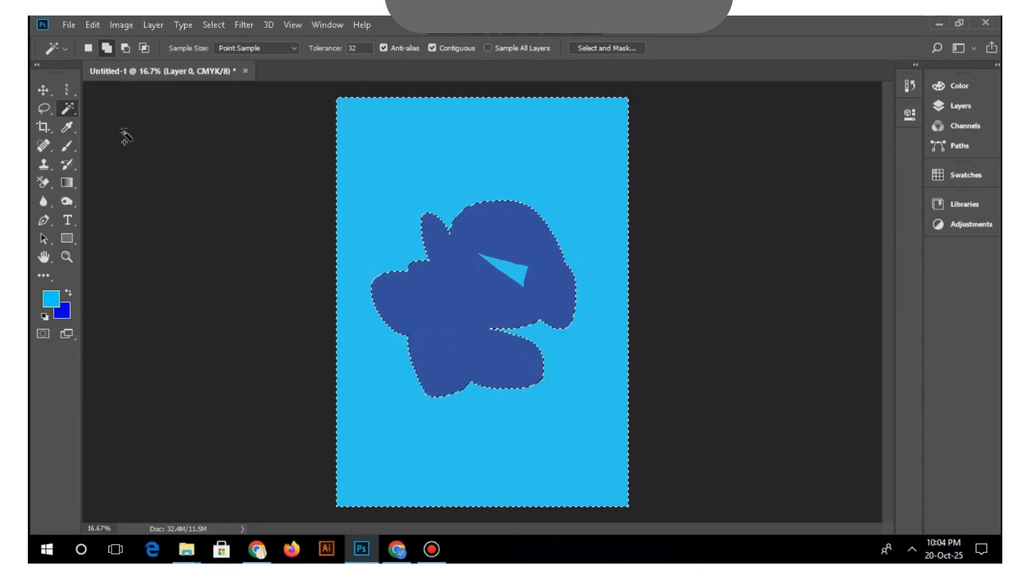
{"action": "left_click", "coordinate": [111, 50]}
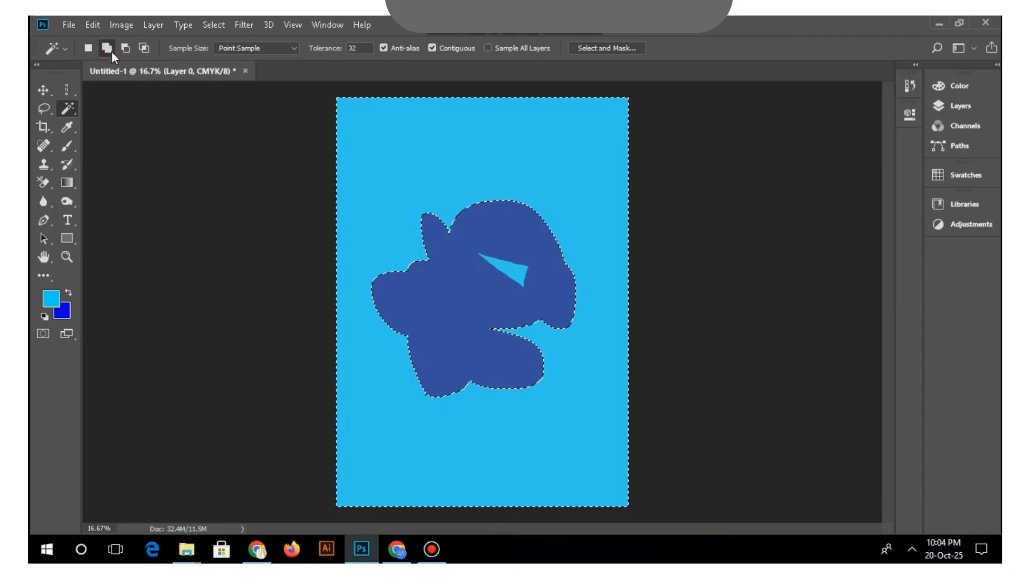
{"action": "left_click", "coordinate": [503, 268]}
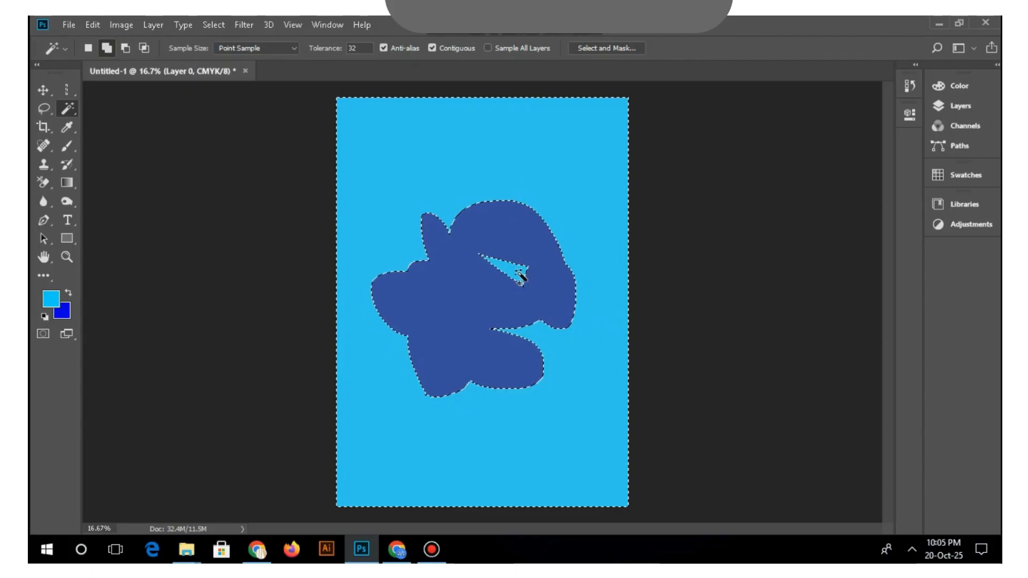
{"action": "left_click", "coordinate": [427, 300]}
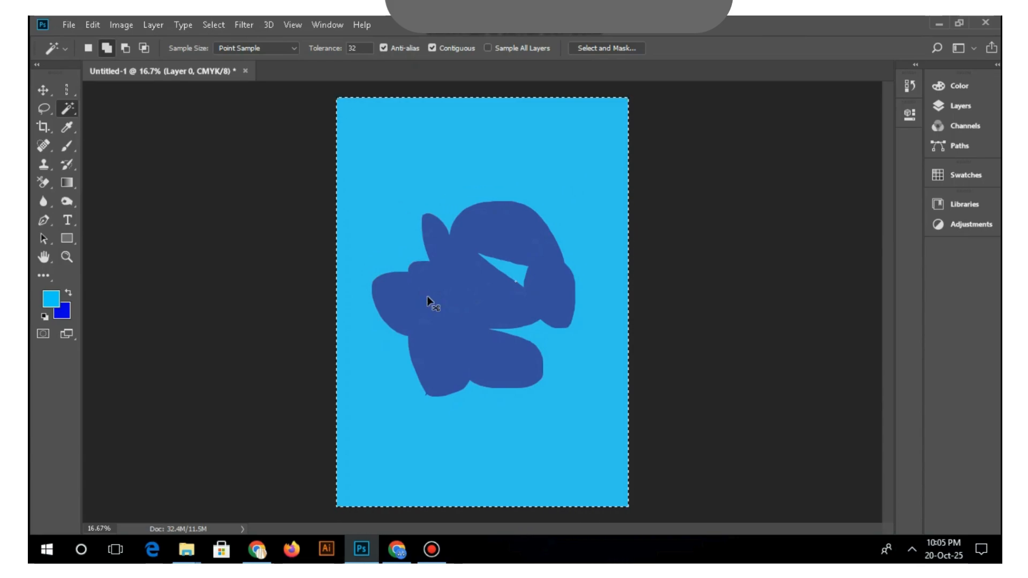
{"action": "key", "text": "ctrl+z"}
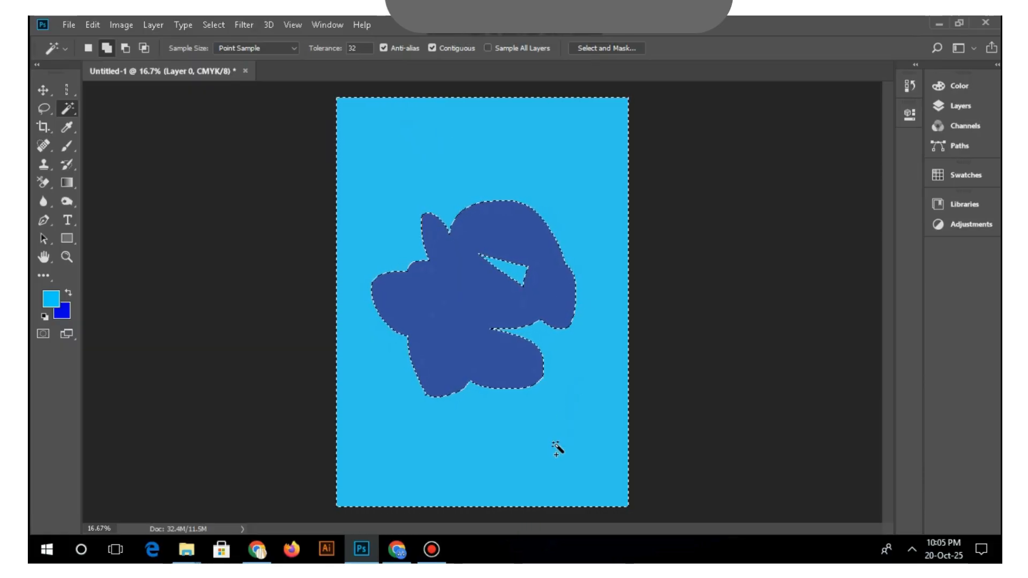
Set the foreground color to yellow #e4ff00, fill the selected light blue areas with it and deselect.
{"action": "left_click", "coordinate": [51, 298]}
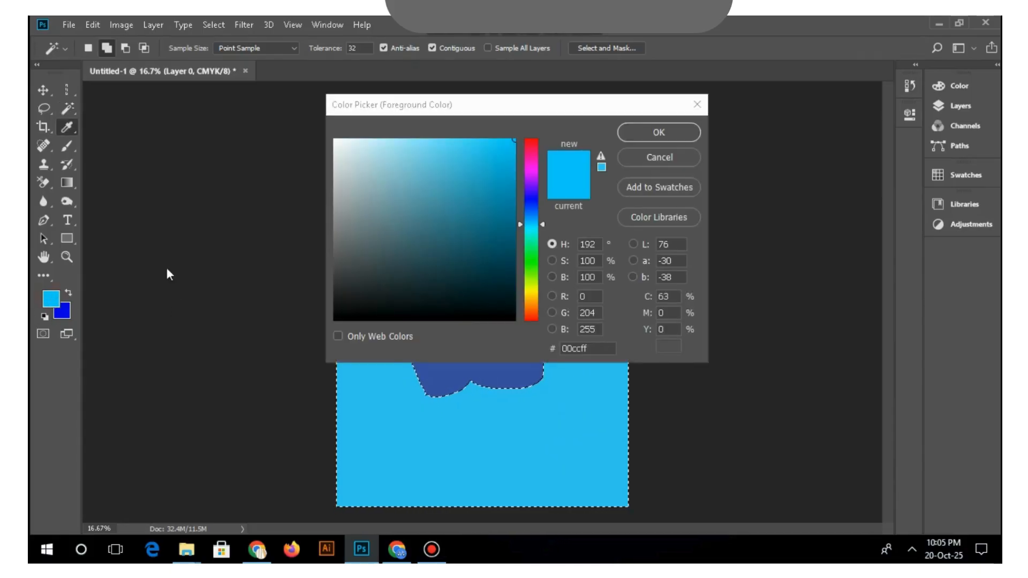
{"action": "left_click_drag", "start_coordinate": [533, 270], "coordinate": [534, 288]}
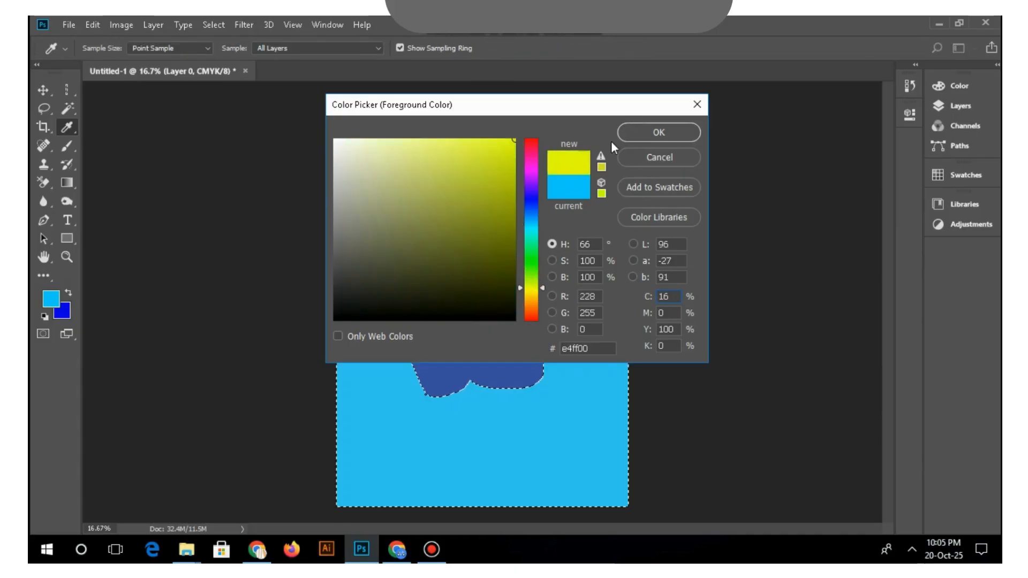
{"action": "left_click", "coordinate": [668, 131]}
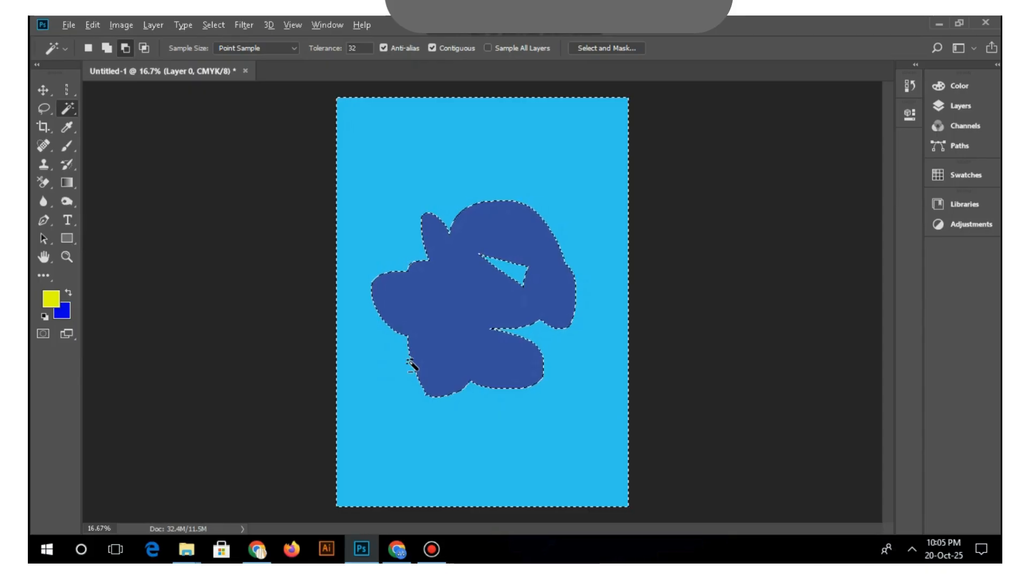
{"action": "key", "text": "alt"}
{"action": "key", "text": "alt+BackSpace"}
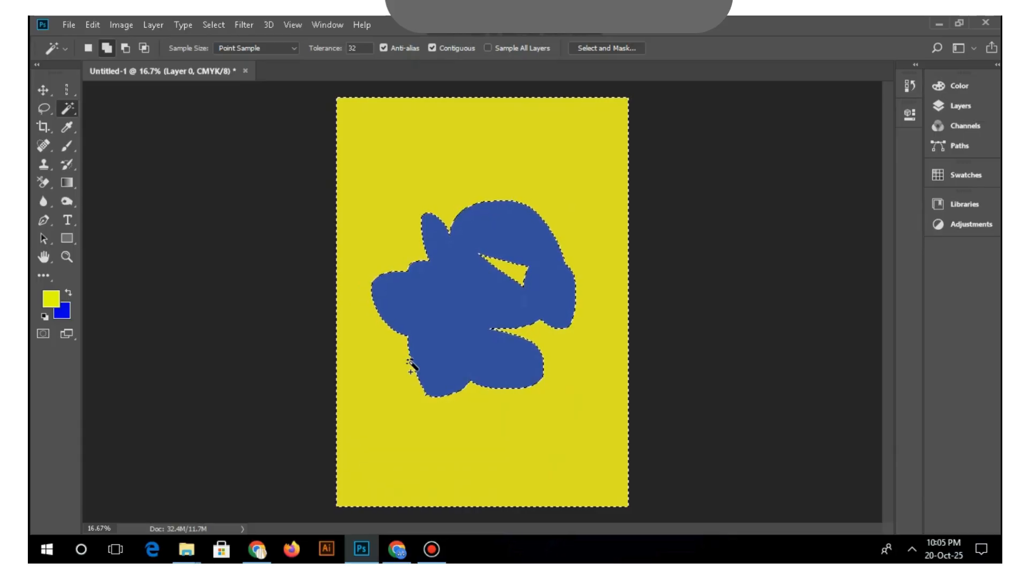
{"action": "key", "text": "ctrl+d"}
Lasso a rounded area from the blue shape's upper-right lobe to the right edge of the canvas.
{"action": "key", "text": "shift+w"}
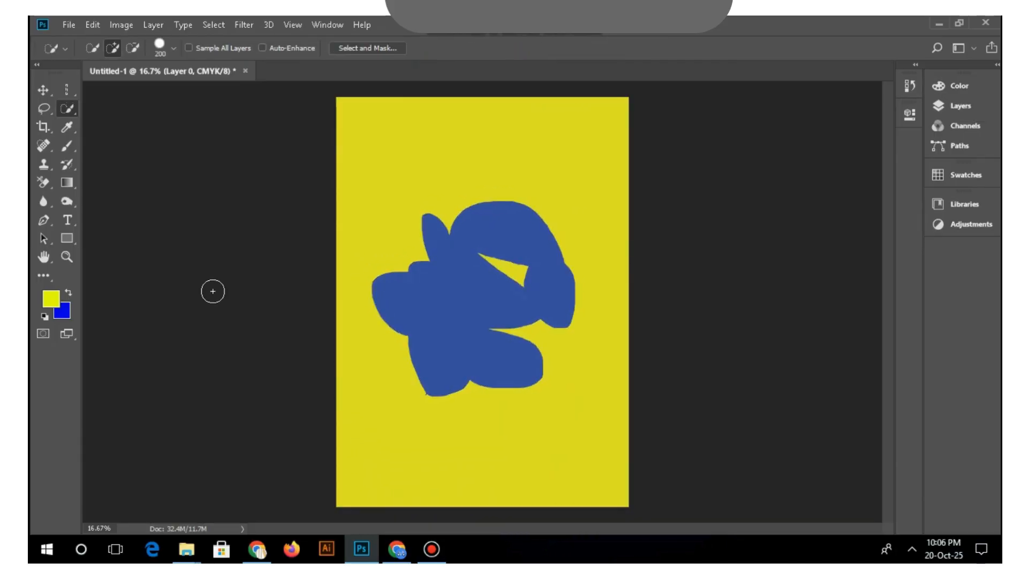
{"action": "right_click", "coordinate": [67, 108]}
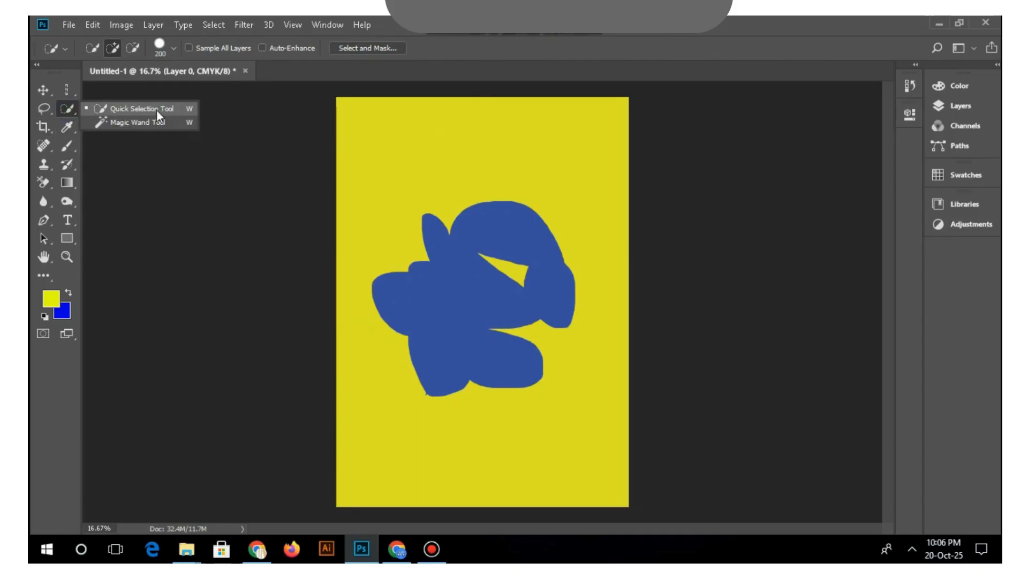
{"action": "left_click", "coordinate": [44, 111]}
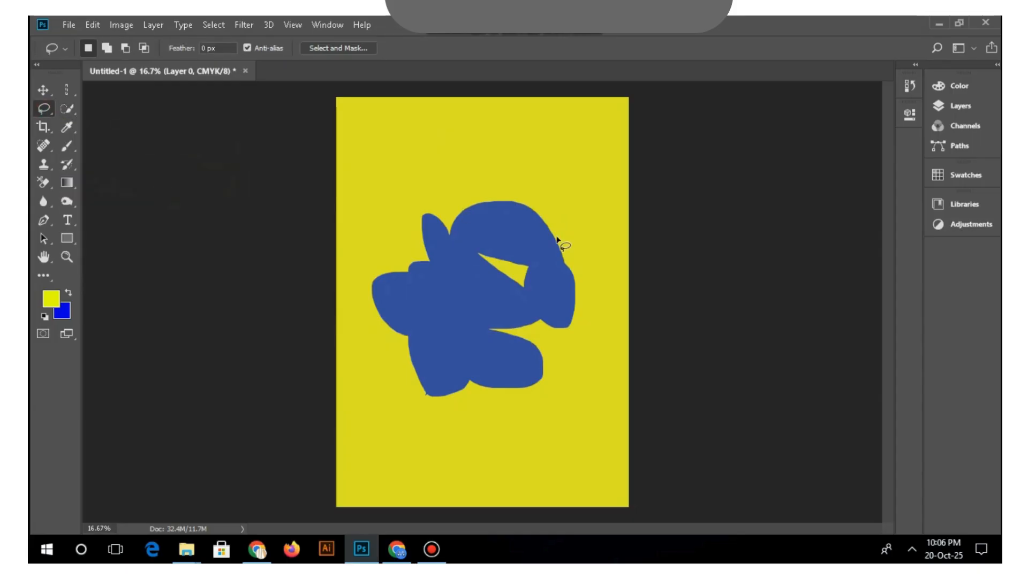
{"action": "mouse_move", "coordinate": [535, 222]}
{"action": "left_mouse_down"}
{"action": "mouse_move", "coordinate": [626, 209]}
{"action": "mouse_move", "coordinate": [585, 289]}
{"action": "mouse_move", "coordinate": [518, 240]}
{"action": "left_mouse_up"}
Check the blue background color in the Color Picker and fill the lassoed area with it.
{"action": "left_click", "coordinate": [62, 311]}
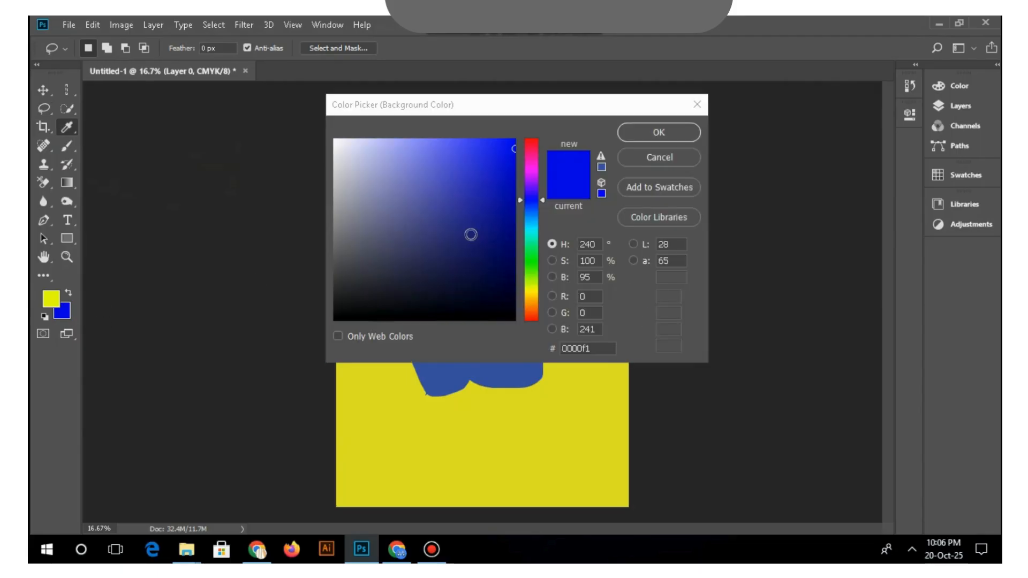
{"action": "left_click_drag", "start_coordinate": [519, 155], "coordinate": [540, 128]}
{"action": "left_click", "coordinate": [660, 133]}
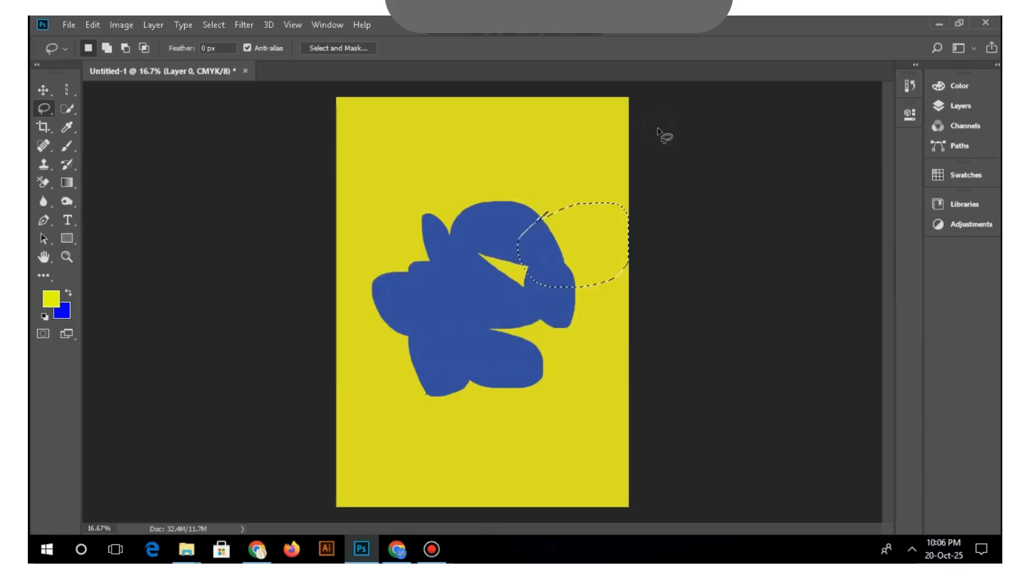
{"action": "key", "text": "ctrl+BackSpace"}
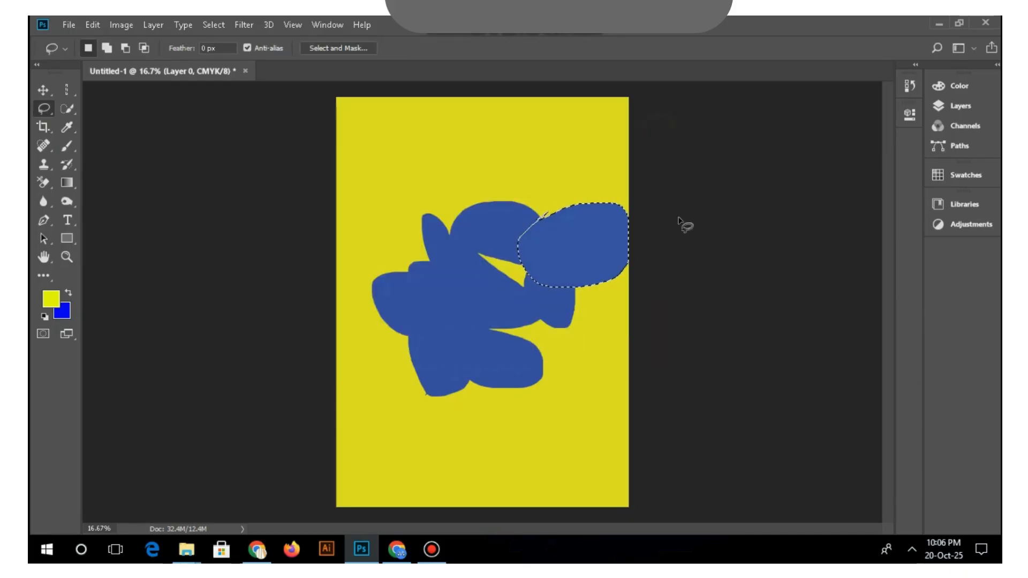
Change the background color to near-white, fill the lassoed area with it and deselect.
{"action": "left_click", "coordinate": [66, 306]}
{"action": "left_click", "coordinate": [342, 140]}
{"action": "left_click", "coordinate": [659, 133]}
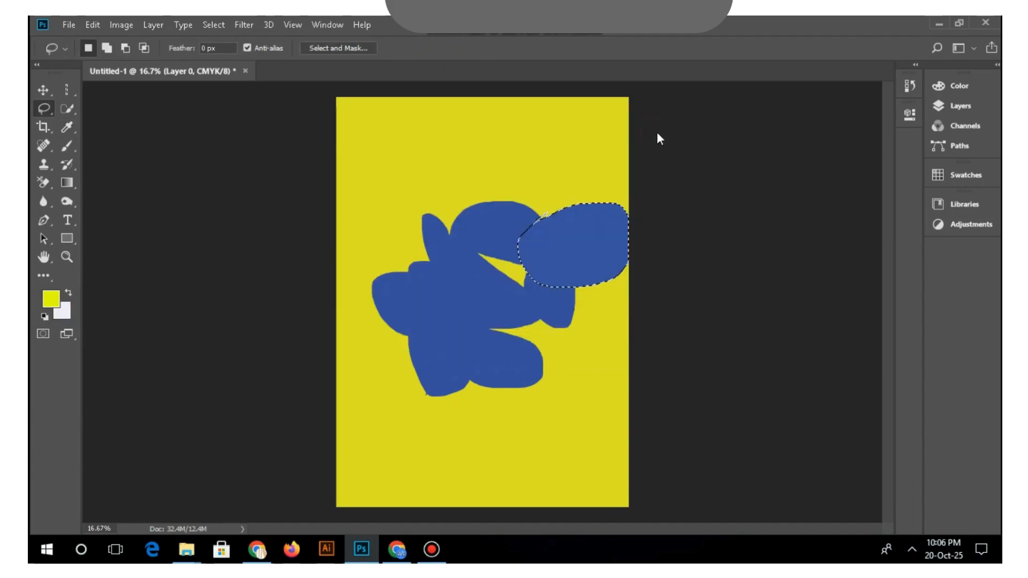
{"action": "key", "text": "ctrl+BackSpace"}
{"action": "key", "text": "ctrl+d"}
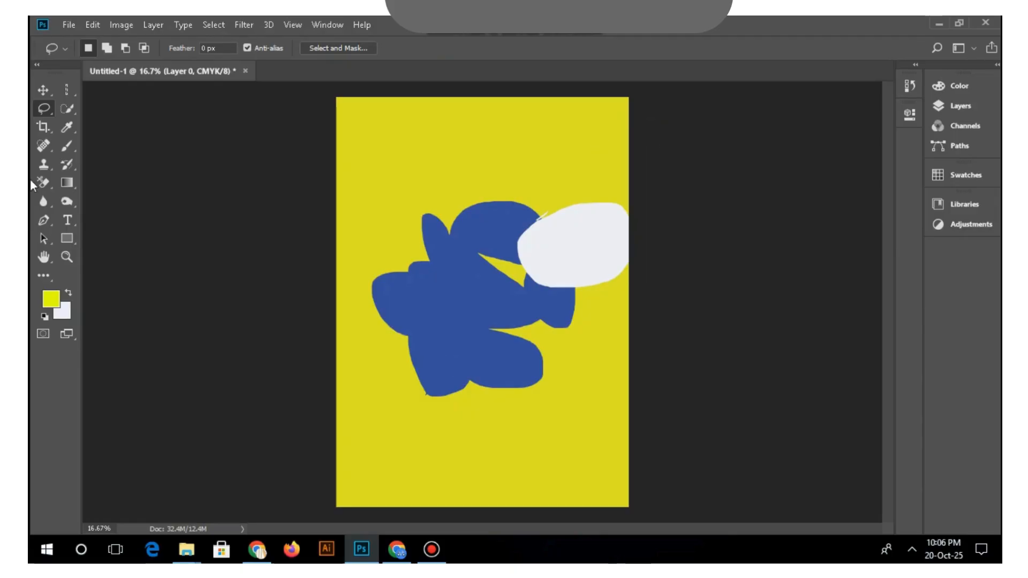
Select the yellow area with the Quick Selection tool and extend the selection over the blue and white shapes.
{"action": "left_click", "coordinate": [67, 109]}
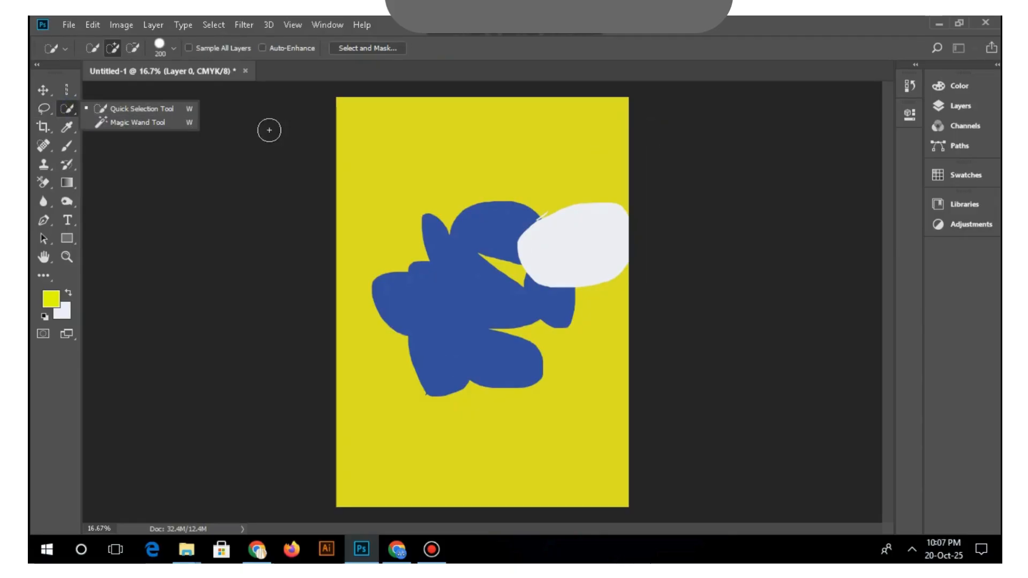
{"action": "left_click", "coordinate": [167, 111]}
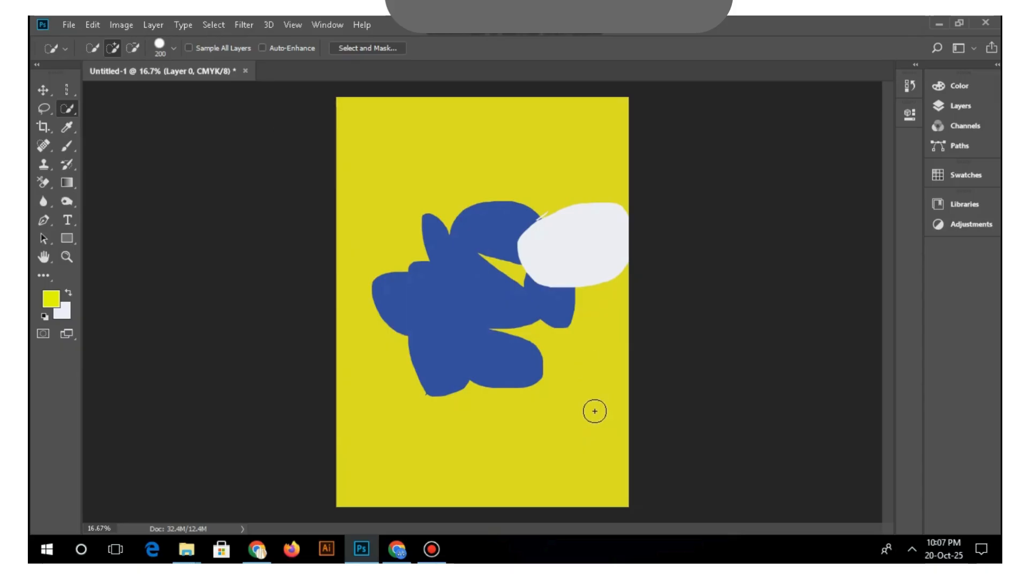
{"action": "mouse_move", "coordinate": [604, 336]}
{"action": "left_mouse_down"}
{"action": "mouse_move", "coordinate": [576, 407]}
{"action": "mouse_move", "coordinate": [526, 460]}
{"action": "mouse_move", "coordinate": [504, 465]}
{"action": "mouse_move", "coordinate": [432, 445]}
{"action": "mouse_move", "coordinate": [349, 334]}
{"action": "mouse_move", "coordinate": [343, 266]}
{"action": "mouse_move", "coordinate": [370, 147]}
{"action": "left_mouse_up"}
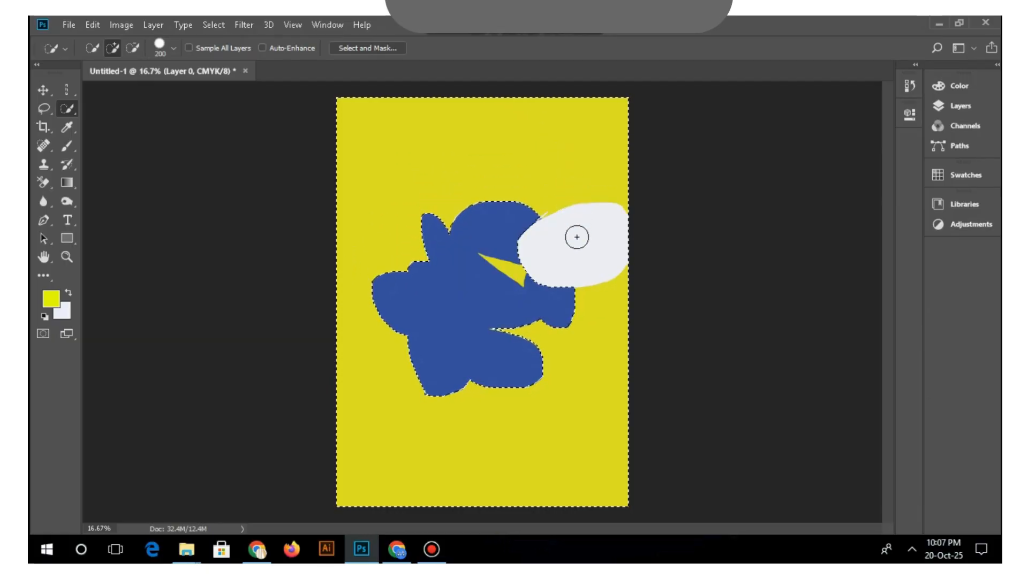
{"action": "left_click", "coordinate": [508, 255]}
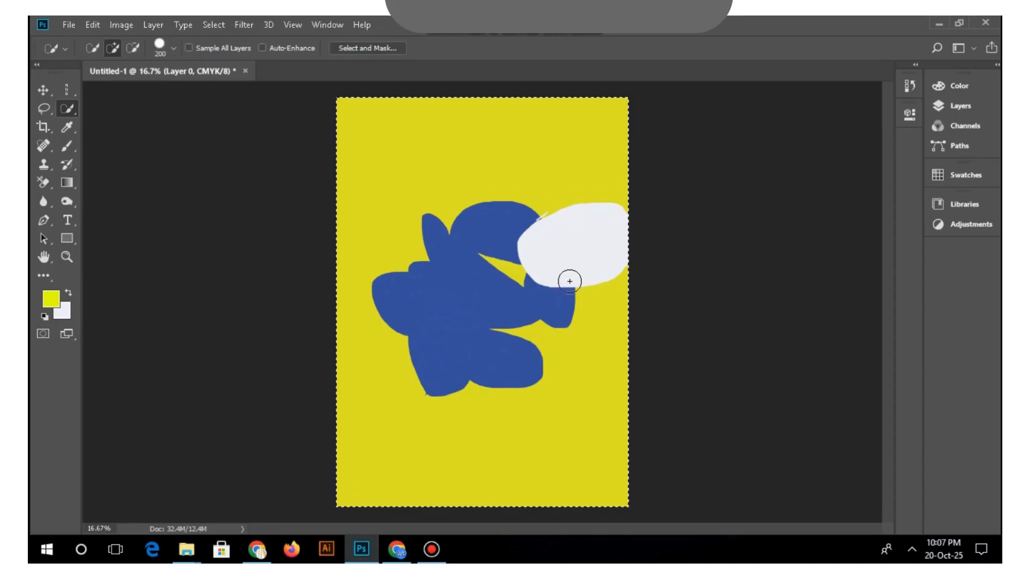
Subtract the canvas's upper-left corner, the white shape and part of the upper blue lobe from the selection with the Quick Selection tool.
{"action": "left_click", "coordinate": [133, 47]}
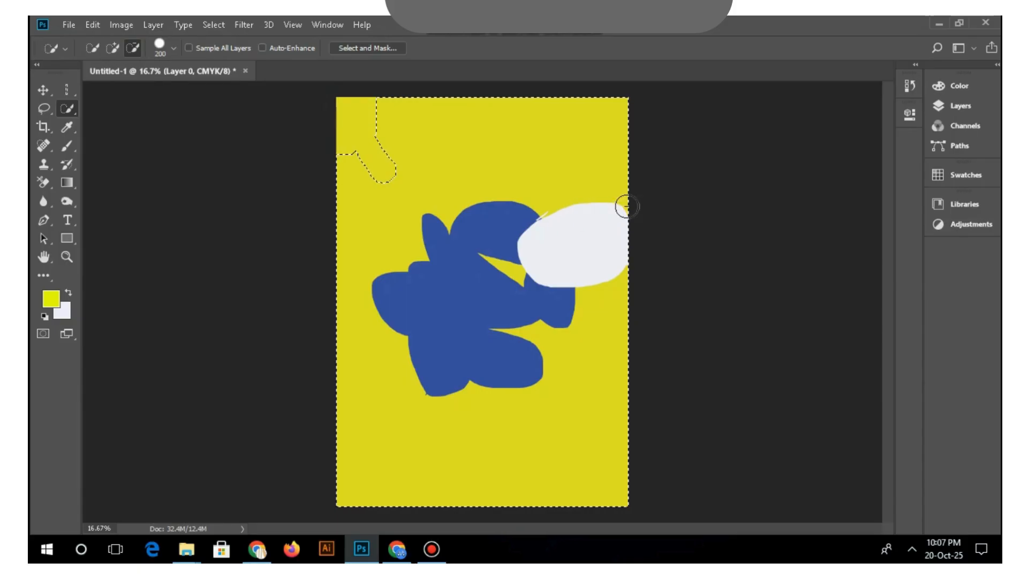
{"action": "mouse_move", "coordinate": [604, 203]}
{"action": "left_mouse_down"}
{"action": "mouse_move", "coordinate": [544, 230]}
{"action": "mouse_move", "coordinate": [530, 262]}
{"action": "mouse_move", "coordinate": [546, 279]}
{"action": "mouse_move", "coordinate": [617, 268]}
{"action": "mouse_move", "coordinate": [593, 269]}
{"action": "left_mouse_up"}
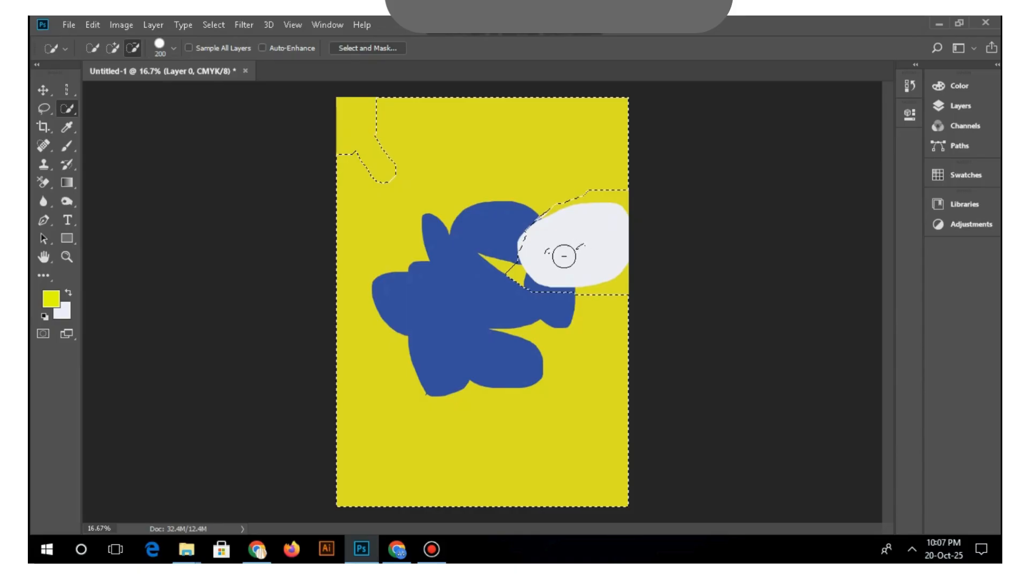
{"action": "left_click", "coordinate": [583, 239]}
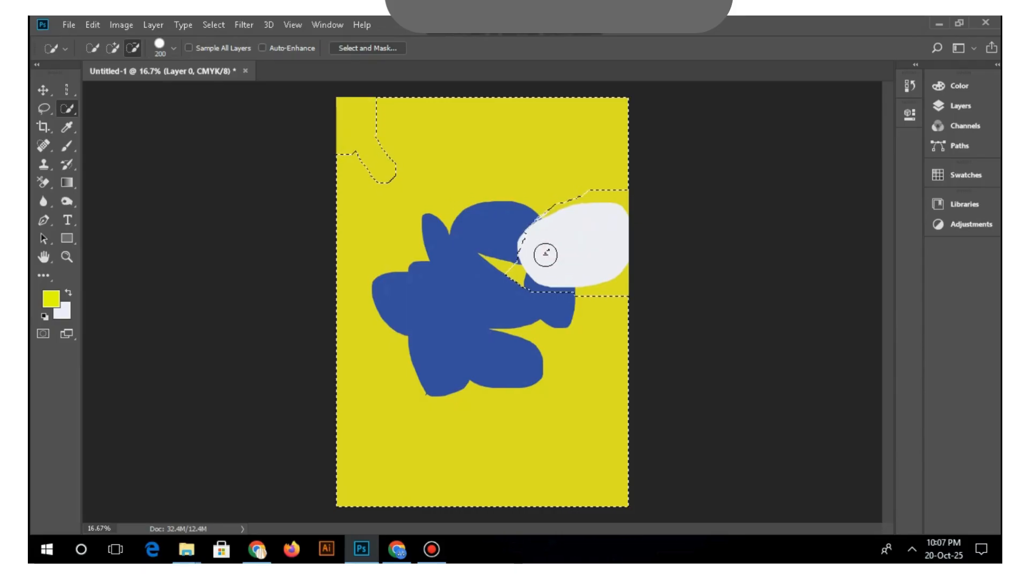
{"action": "left_click", "coordinate": [533, 235]}
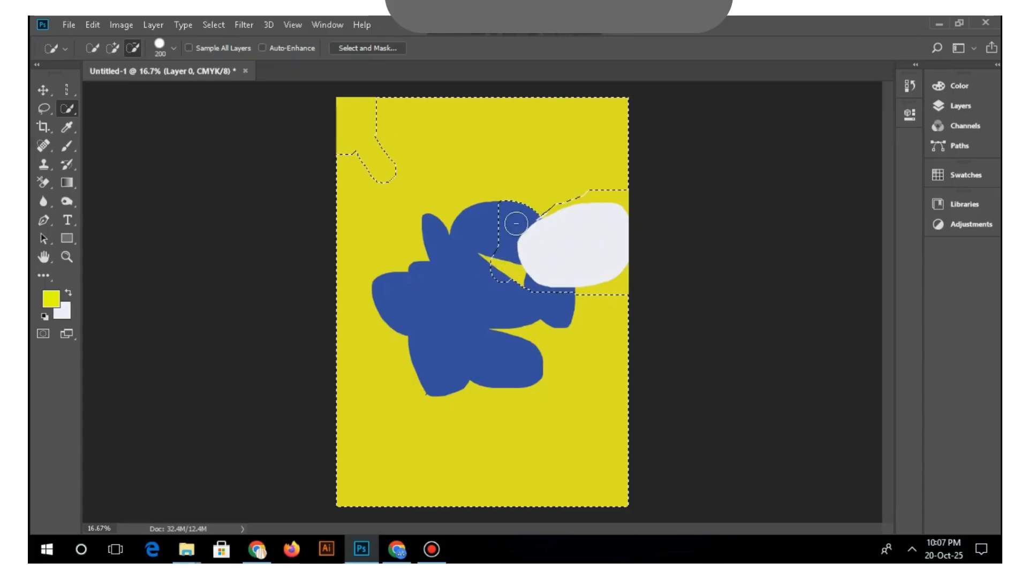
Brush the subtracted part of the upper blue lobe back into the selection with Quick Selection in add mode.
{"action": "left_click", "coordinate": [113, 48]}
{"action": "left_click", "coordinate": [527, 200]}
{"action": "left_click", "coordinate": [498, 263]}
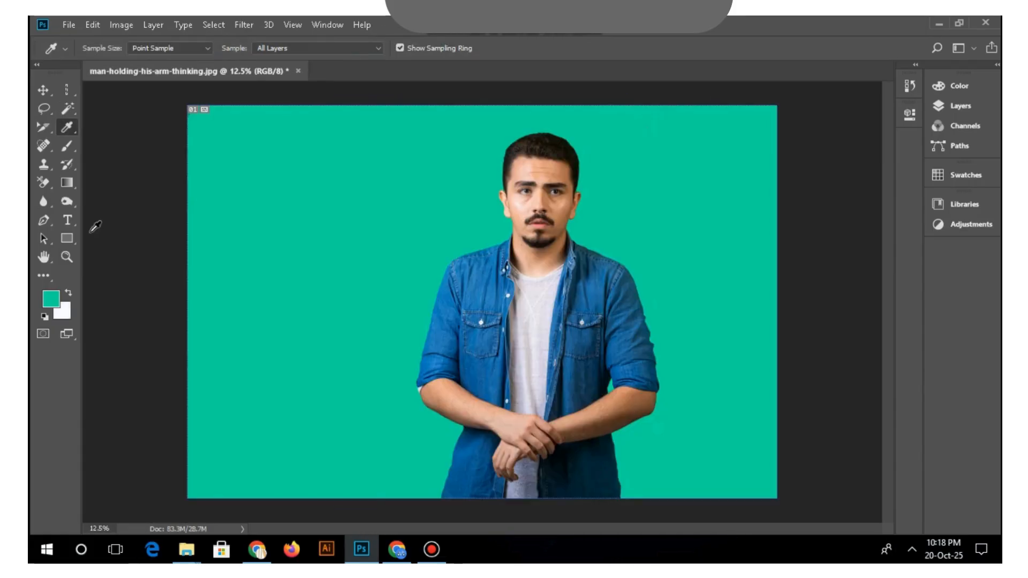
Open the background color for editing, pick a strong red and shift its hue to the cyan 10e3eb.
{"action": "left_click", "coordinate": [66, 183]}
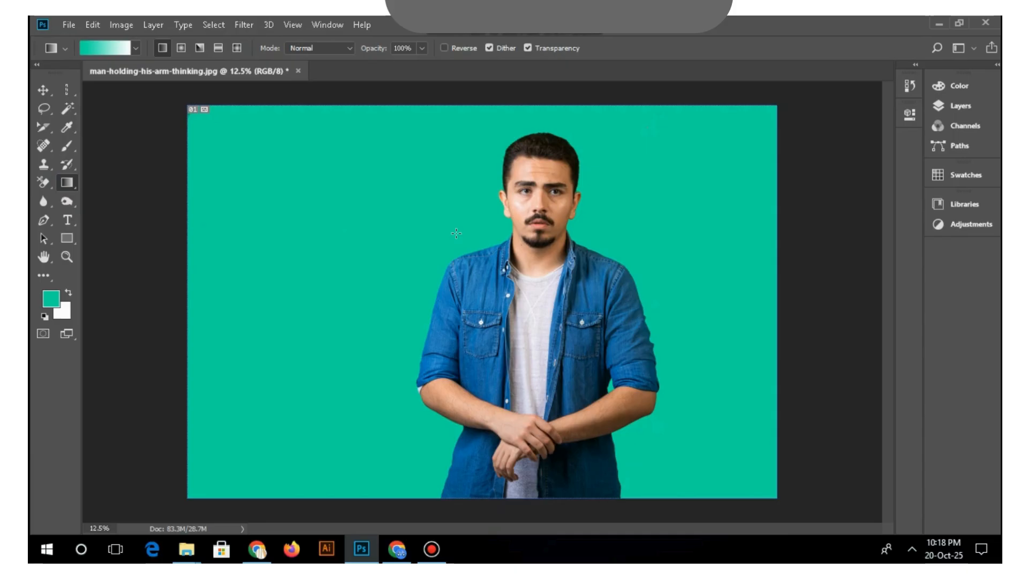
{"action": "key", "text": "i"}
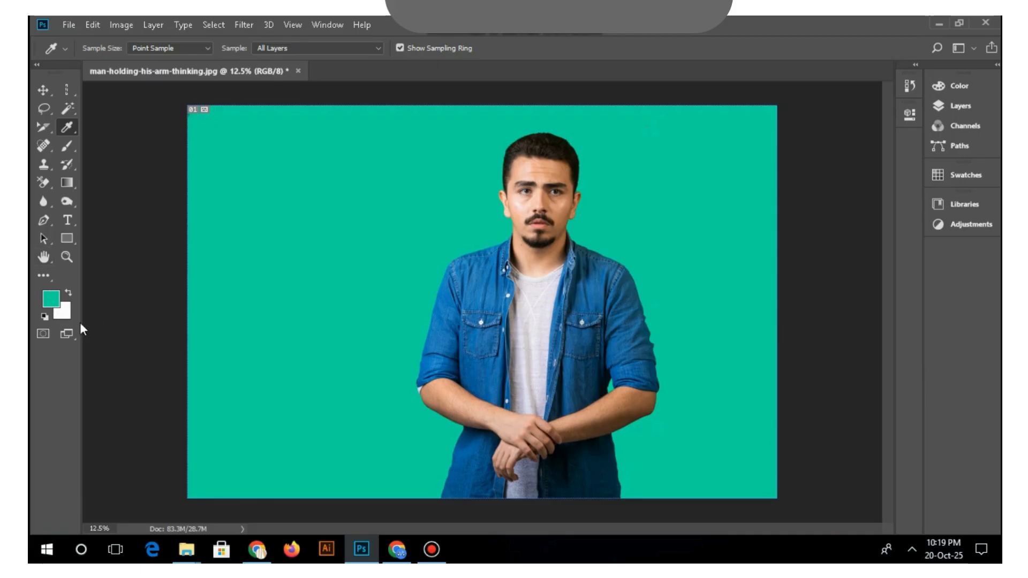
{"action": "left_click", "coordinate": [63, 312]}
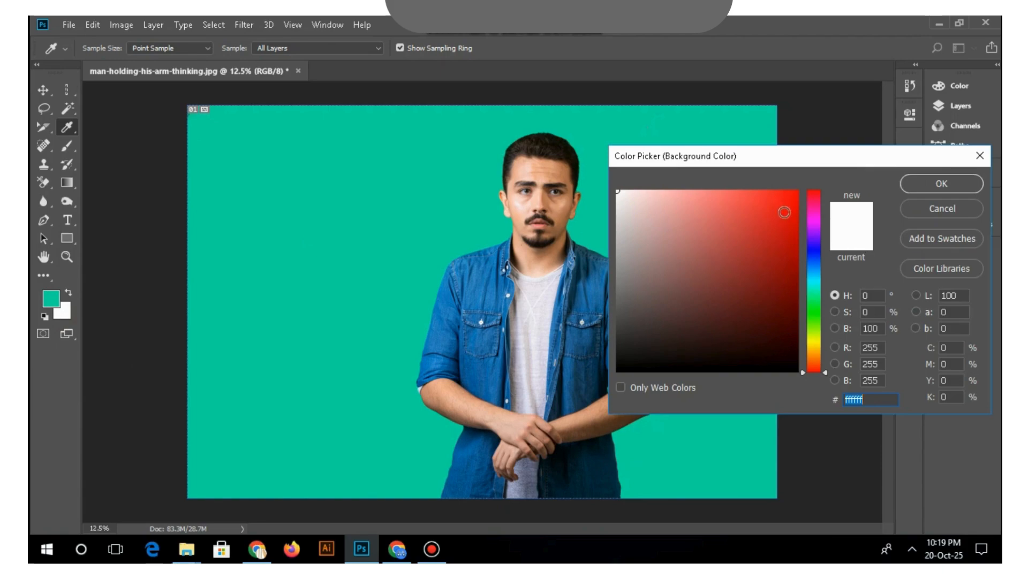
{"action": "left_click", "coordinate": [784, 212]}
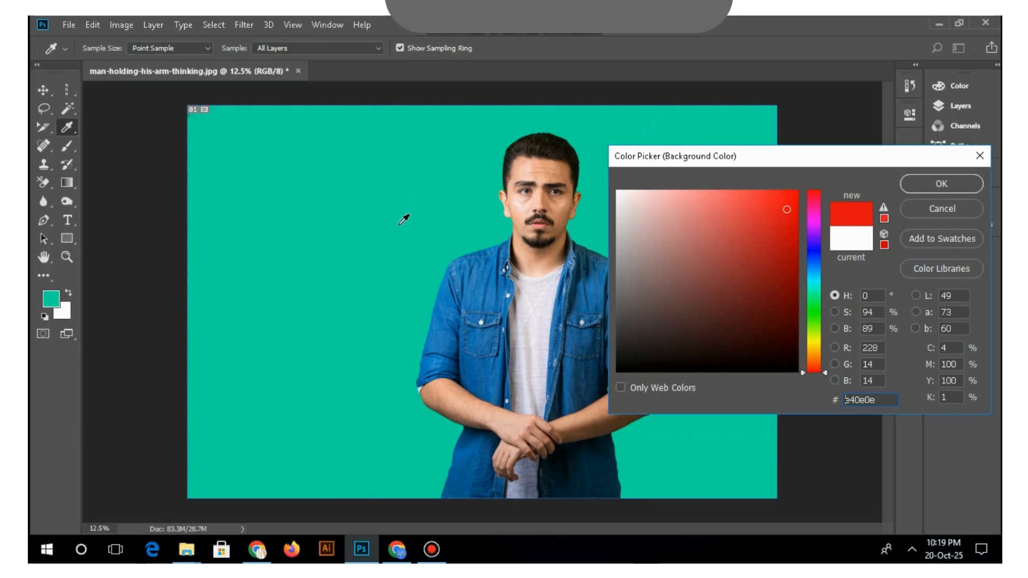
{"action": "left_click_drag", "start_coordinate": [822, 290], "coordinate": [814, 281]}
{"action": "left_click_drag", "start_coordinate": [786, 210], "coordinate": [786, 204]}
{"action": "left_click_drag", "start_coordinate": [817, 283], "coordinate": [817, 280]}
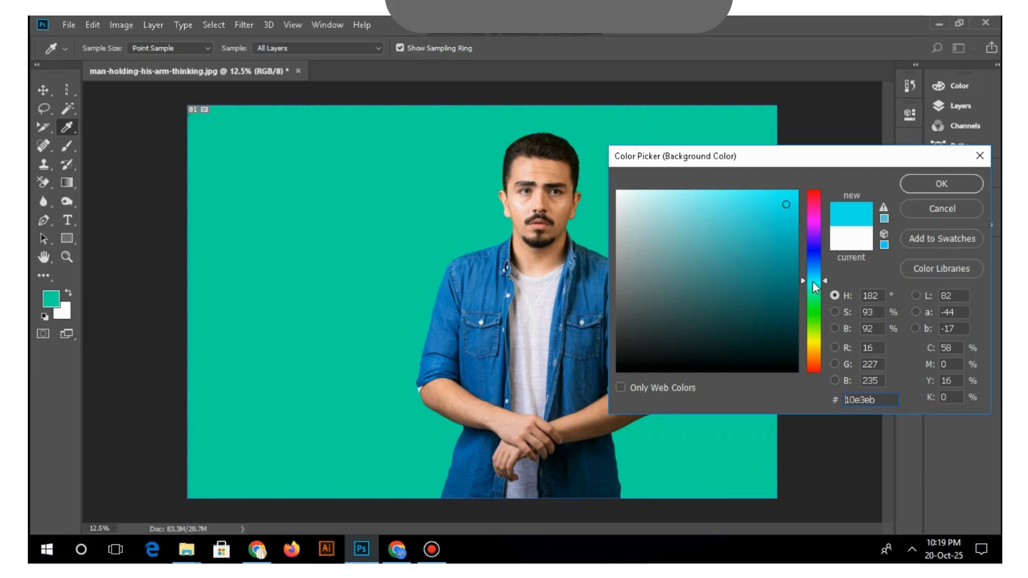
Try several brighter and darker cyan shades for the background color, and shift the hue to the pink dc1a6c.
{"action": "mouse_move", "coordinate": [783, 206]}
{"action": "left_mouse_down"}
{"action": "mouse_move", "coordinate": [718, 211]}
{"action": "mouse_move", "coordinate": [669, 198]}
{"action": "mouse_move", "coordinate": [723, 248]}
{"action": "mouse_move", "coordinate": [789, 193]}
{"action": "mouse_move", "coordinate": [740, 195]}
{"action": "mouse_move", "coordinate": [799, 191]}
{"action": "mouse_move", "coordinate": [788, 203]}
{"action": "left_mouse_up"}
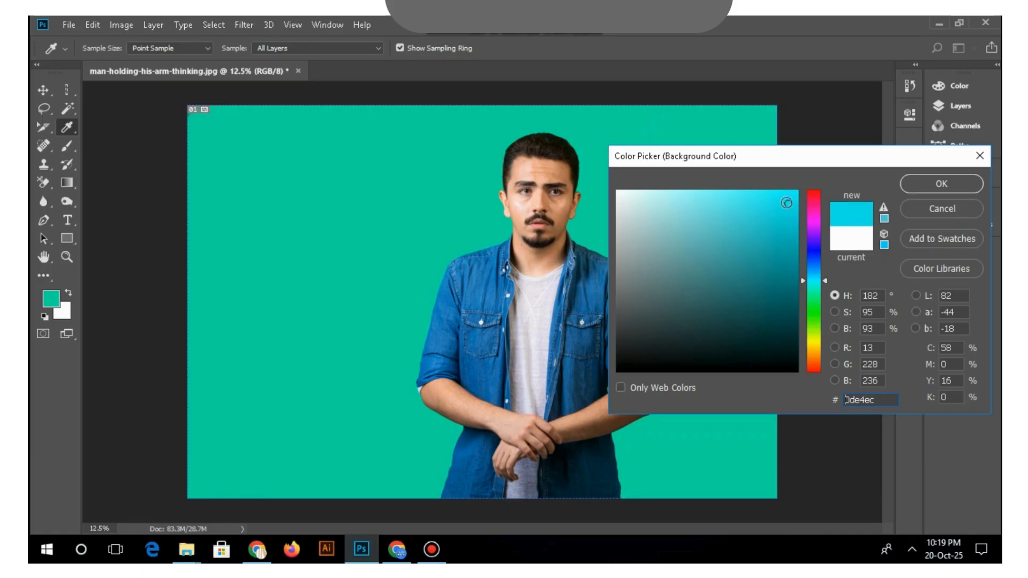
{"action": "left_click", "coordinate": [785, 203]}
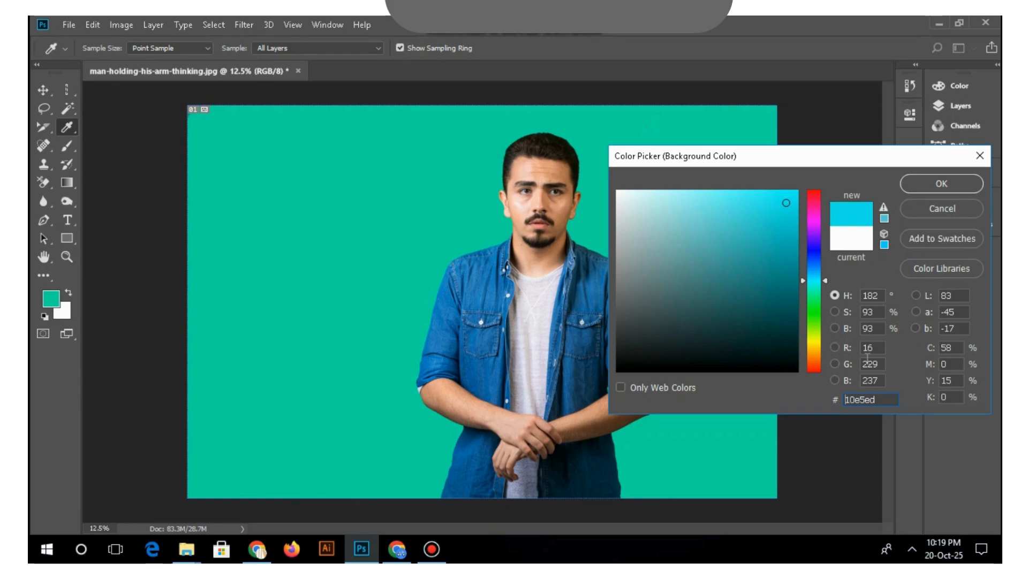
{"action": "double_click", "coordinate": [879, 399]}
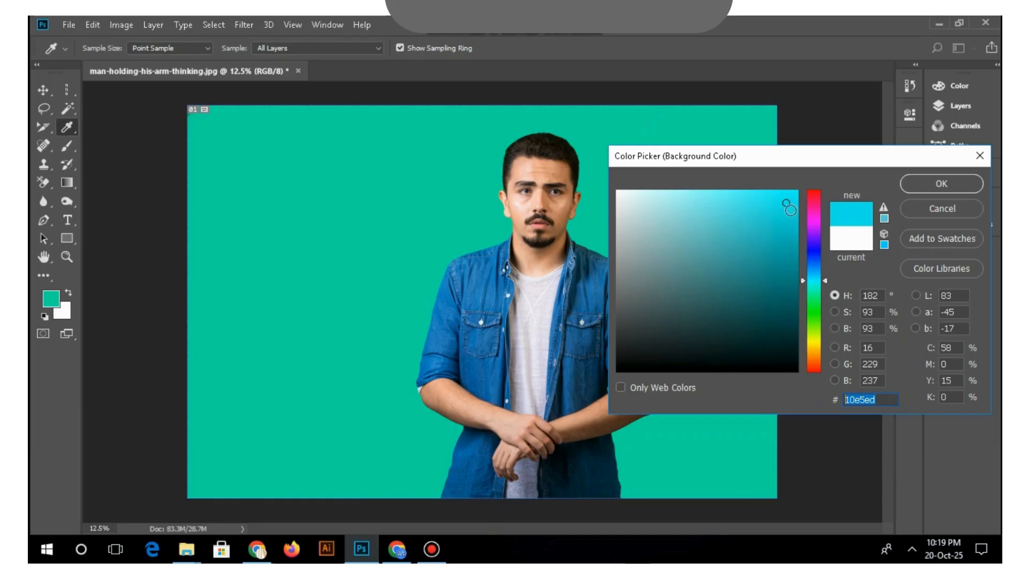
{"action": "mouse_move", "coordinate": [769, 227]}
{"action": "left_mouse_down"}
{"action": "mouse_move", "coordinate": [779, 209]}
{"action": "mouse_move", "coordinate": [766, 239]}
{"action": "mouse_move", "coordinate": [749, 220]}
{"action": "mouse_move", "coordinate": [776, 228]}
{"action": "left_mouse_up"}
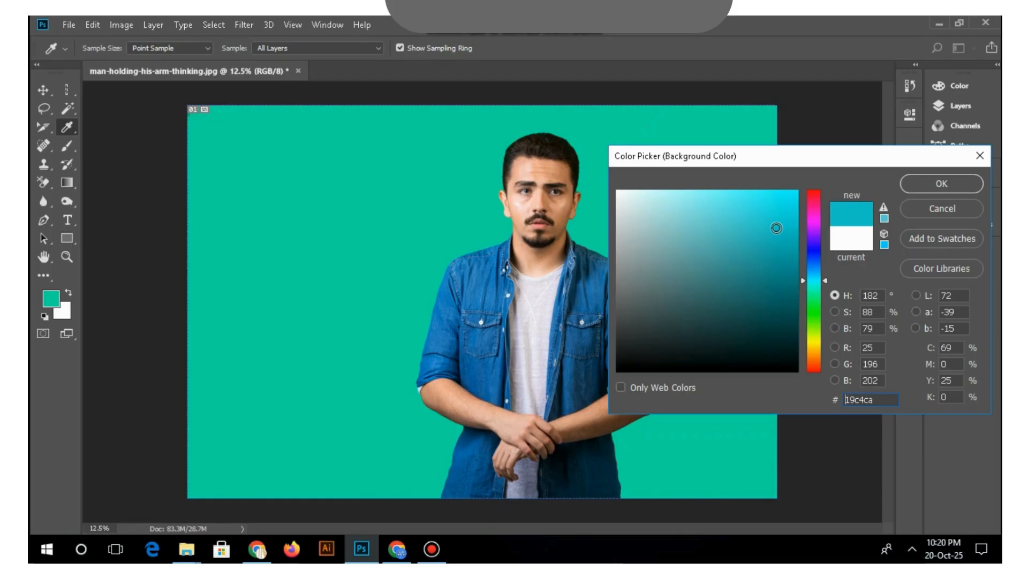
{"action": "left_click_drag", "start_coordinate": [775, 228], "coordinate": [777, 216]}
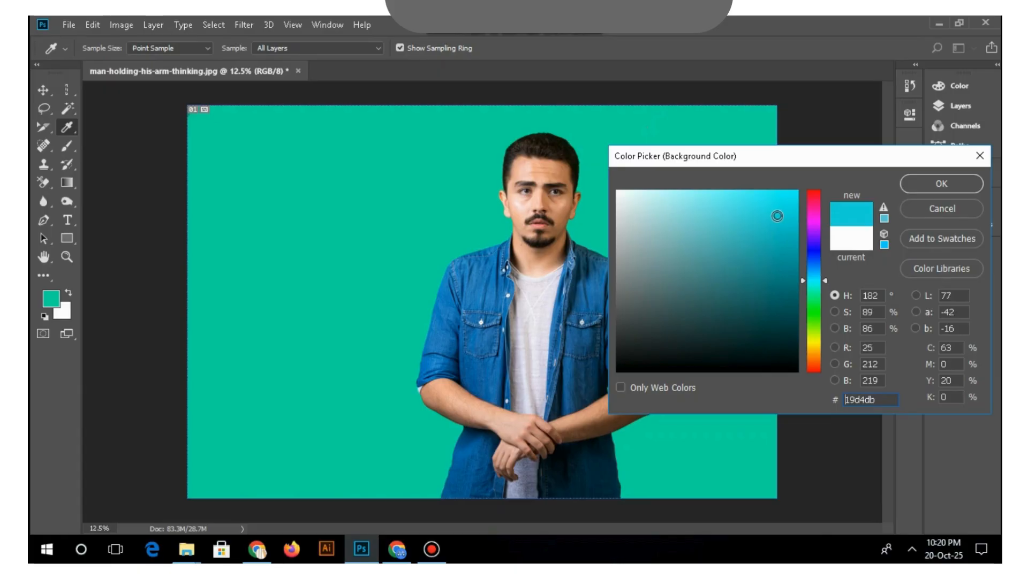
{"action": "left_click_drag", "start_coordinate": [774, 217], "coordinate": [773, 218]}
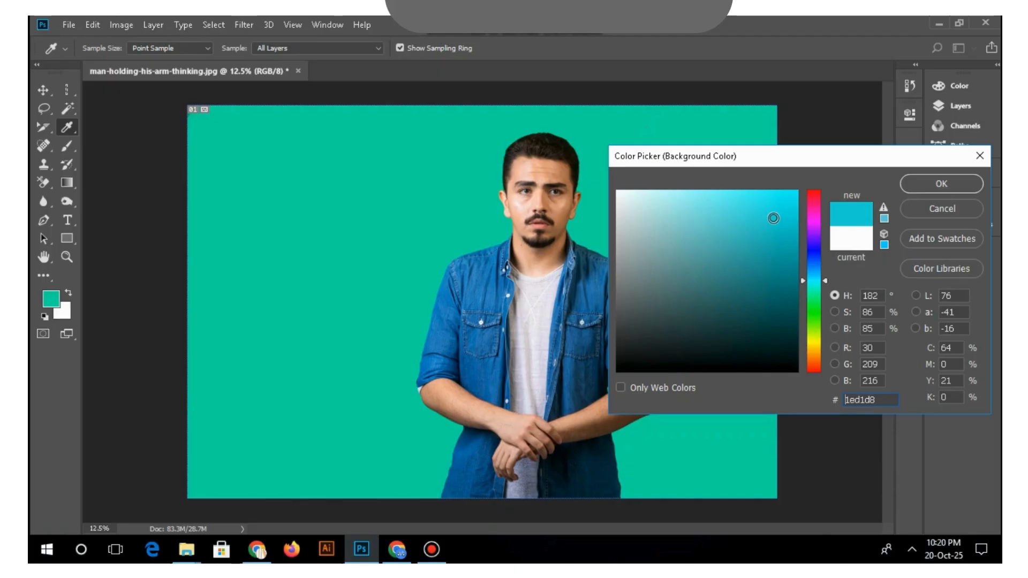
{"action": "left_click_drag", "start_coordinate": [774, 218], "coordinate": [777, 215]}
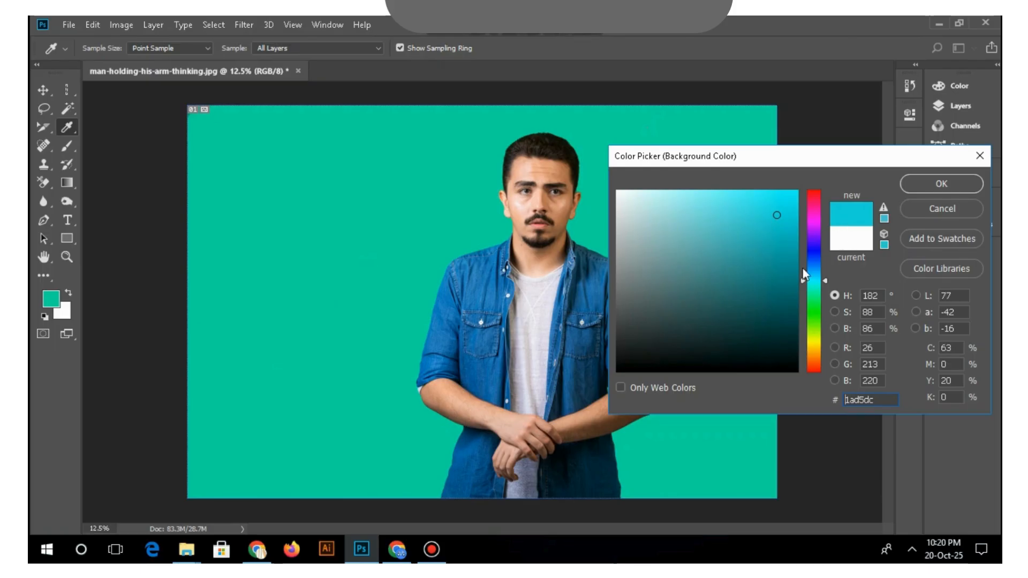
{"action": "left_click", "coordinate": [816, 204]}
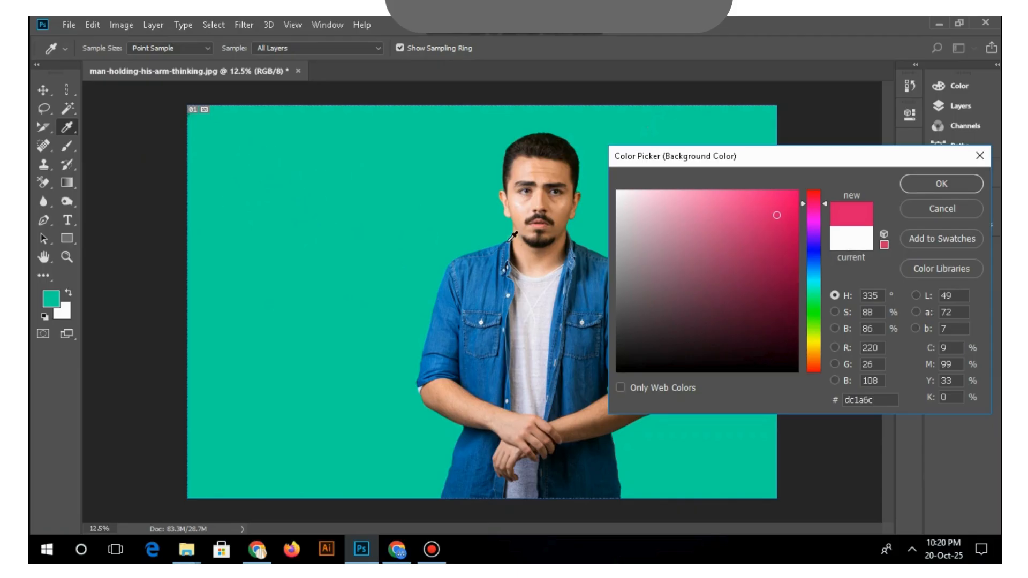
Sample the green backdrop, hair, forearm and lips in the photo, and set the background color to the denim shirt's blue, 5a9ad8.
{"action": "left_click", "coordinate": [414, 233]}
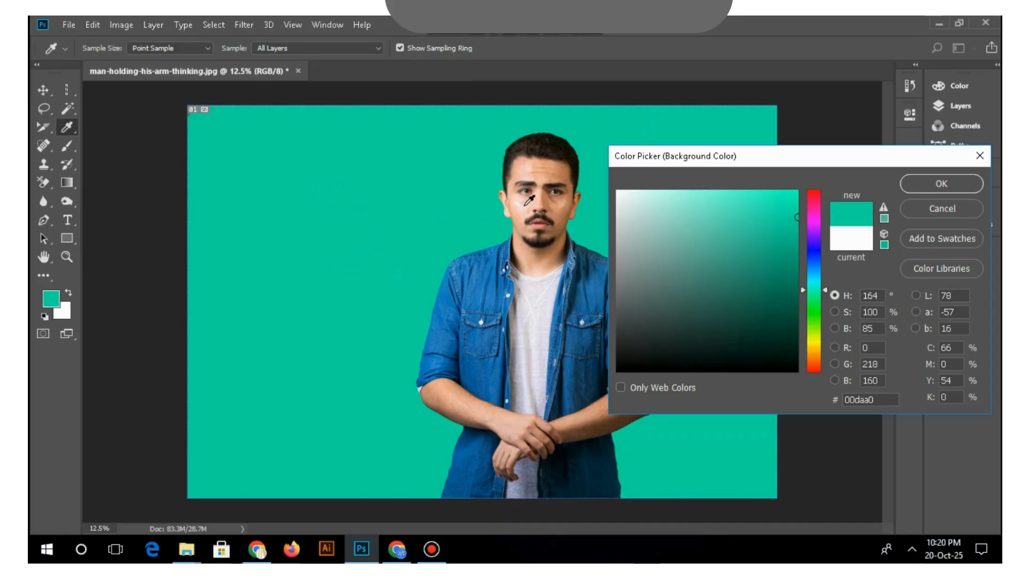
{"action": "left_click", "coordinate": [554, 149]}
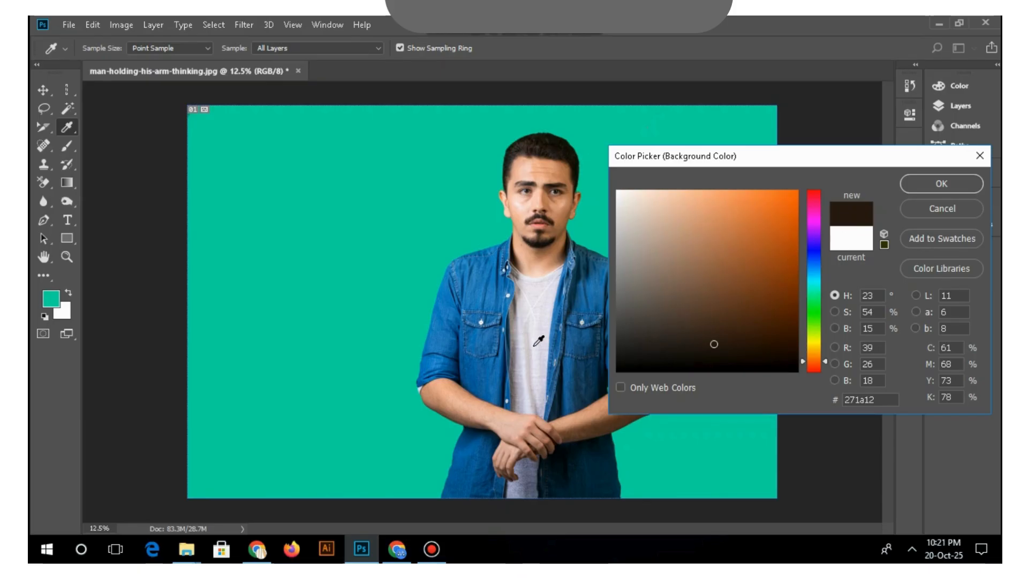
{"action": "left_click", "coordinate": [473, 408]}
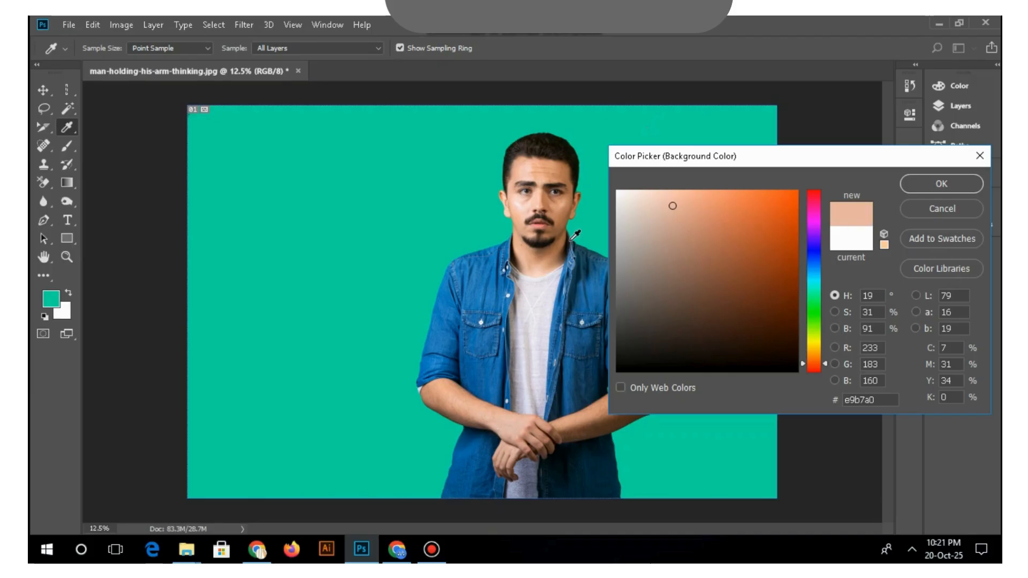
{"action": "left_click", "coordinate": [539, 225]}
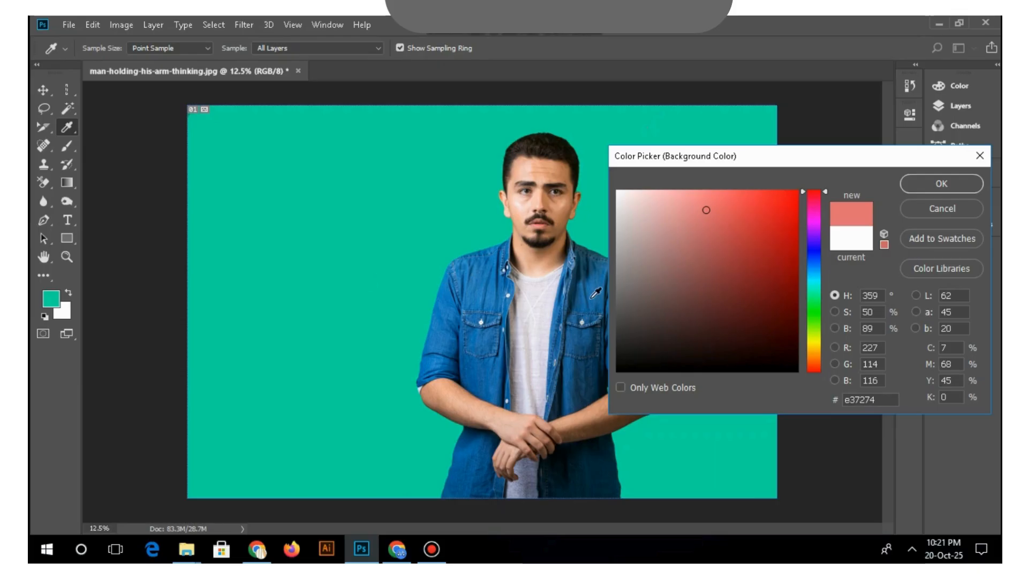
{"action": "left_click", "coordinate": [487, 296]}
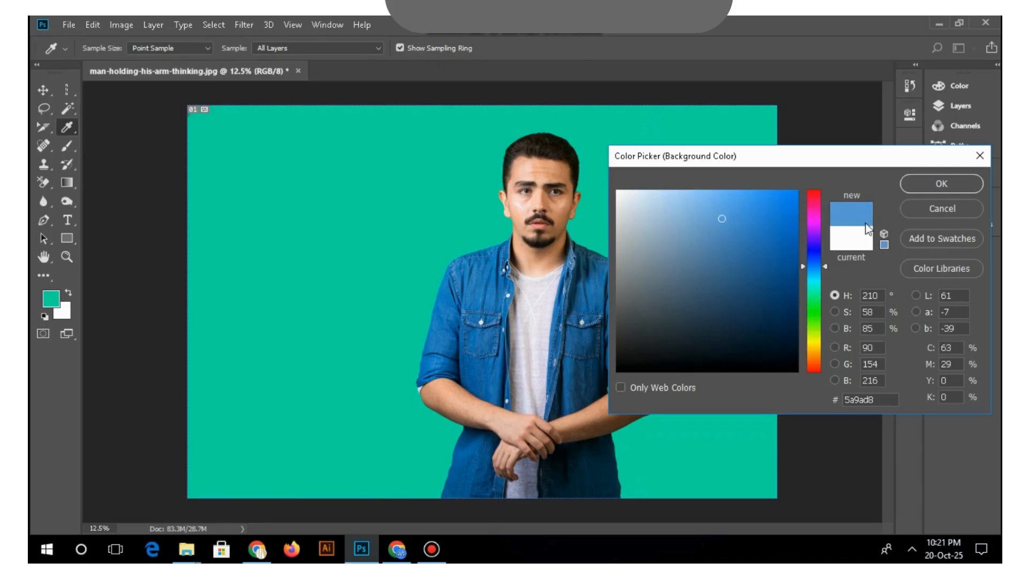
{"action": "left_click", "coordinate": [935, 184]}
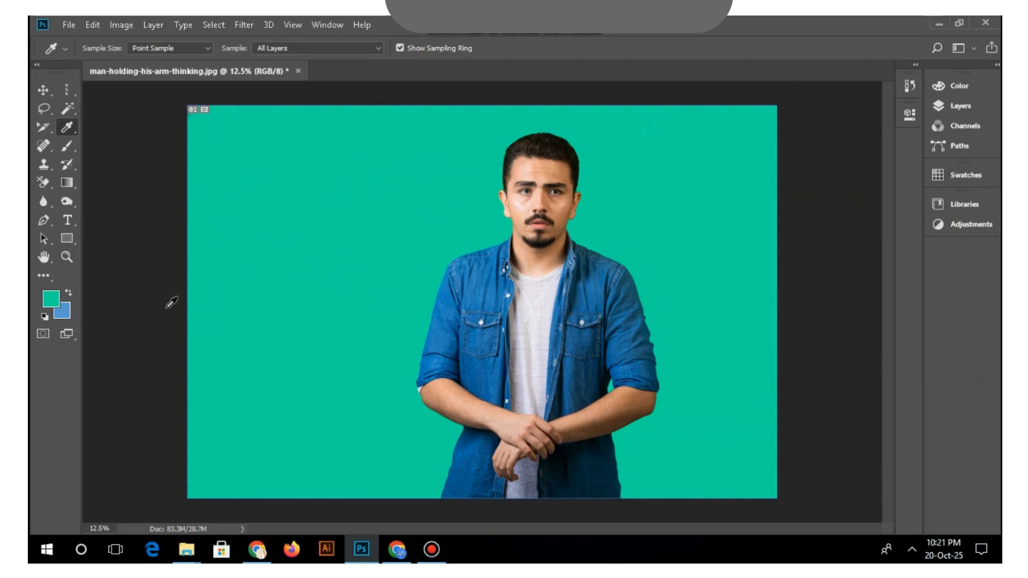
Select the green backdrop around the man with the Magic Wand at tolerance 32, and deselect it.
{"action": "key", "text": "w"}
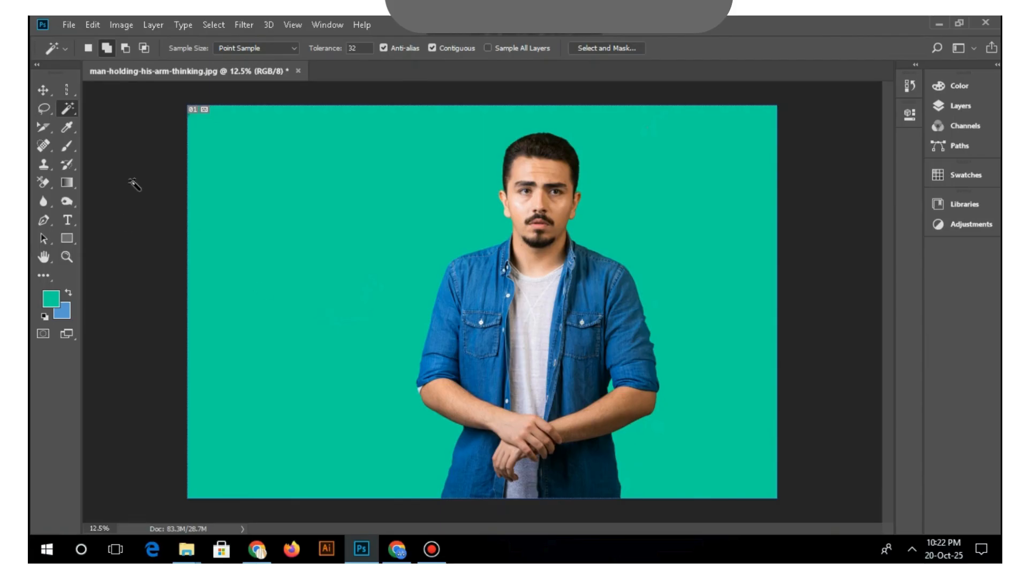
{"action": "right_click", "coordinate": [64, 111]}
{"action": "left_click", "coordinate": [119, 131]}
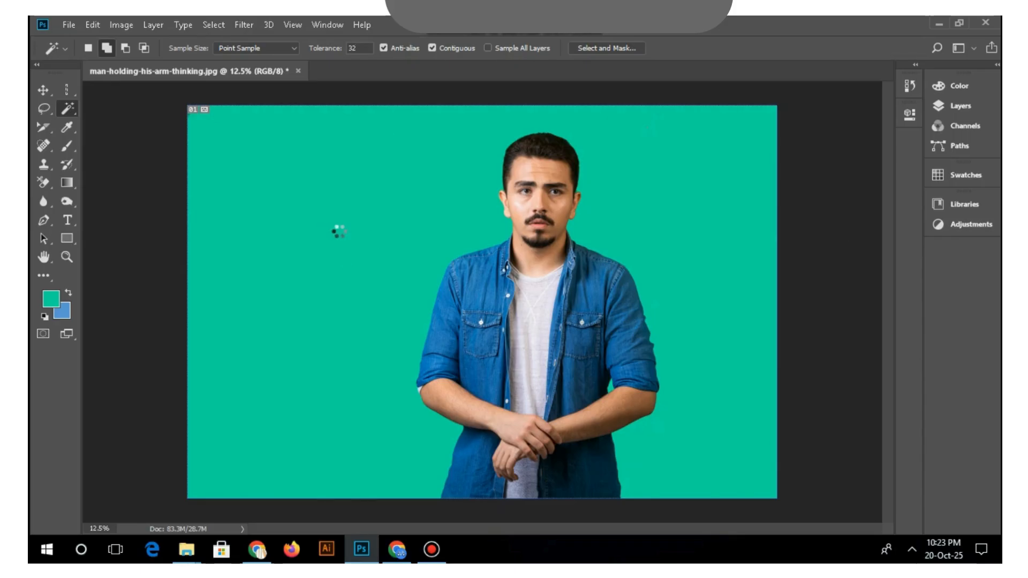
{"action": "left_click", "coordinate": [667, 247]}
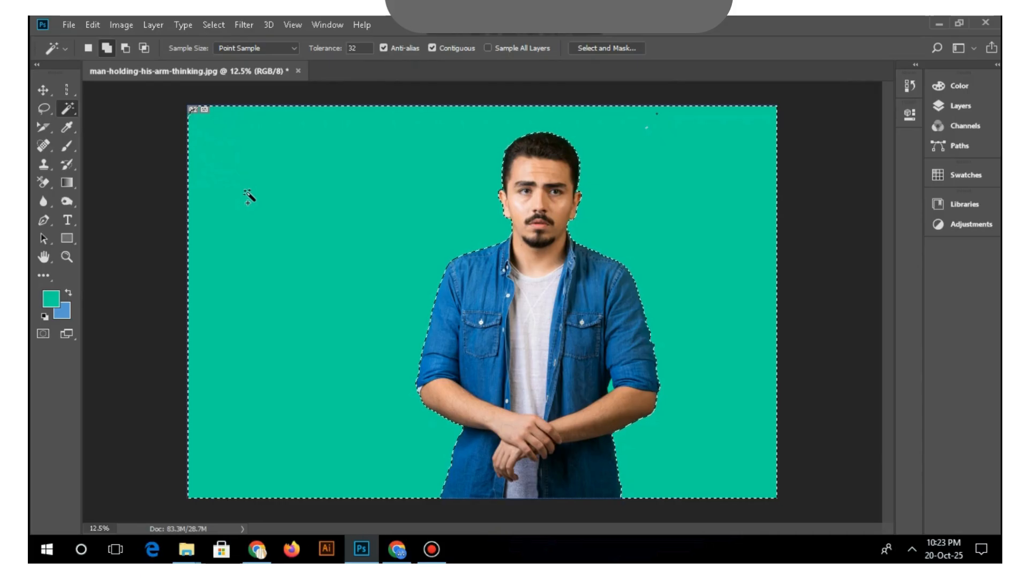
{"action": "key", "text": "ctrl+d"}
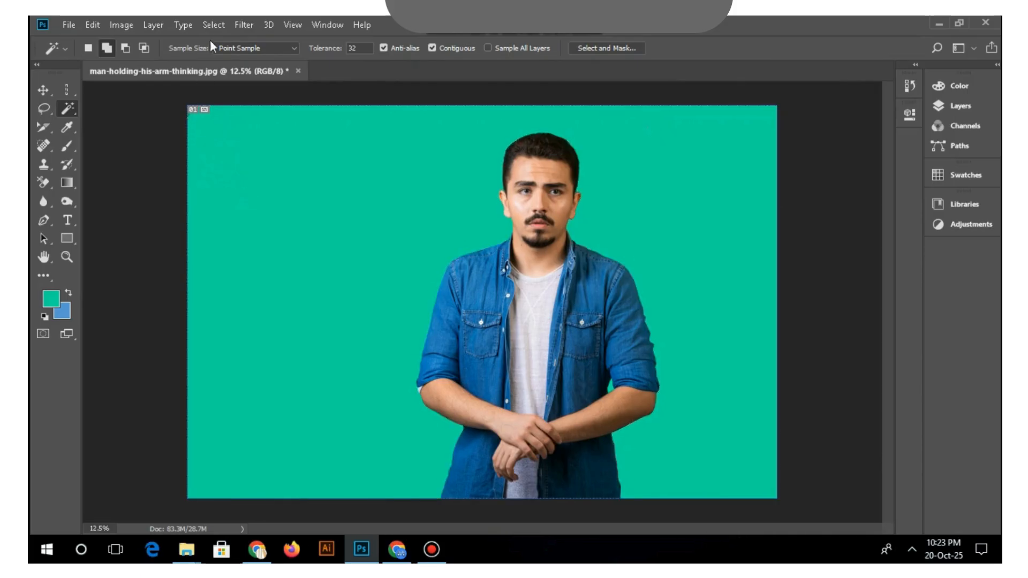
Set the Magic Wand tolerance to 40, select the green backdrop, check the stray specks near its upper-right corner and deselect.
{"action": "left_click", "coordinate": [360, 51]}
{"action": "type", "text": "40"}
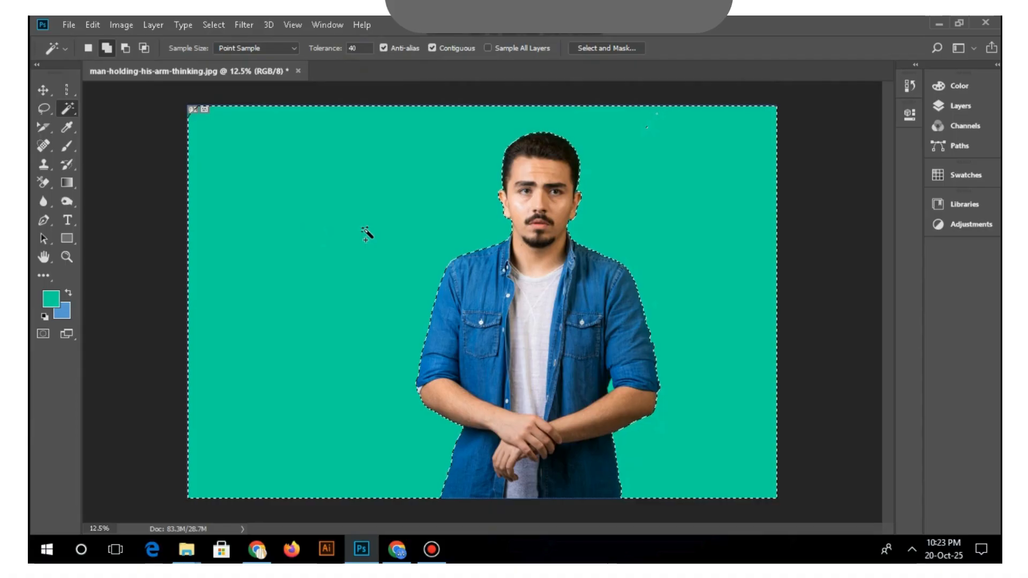
{"action": "key", "text": "ctrl+plus"}
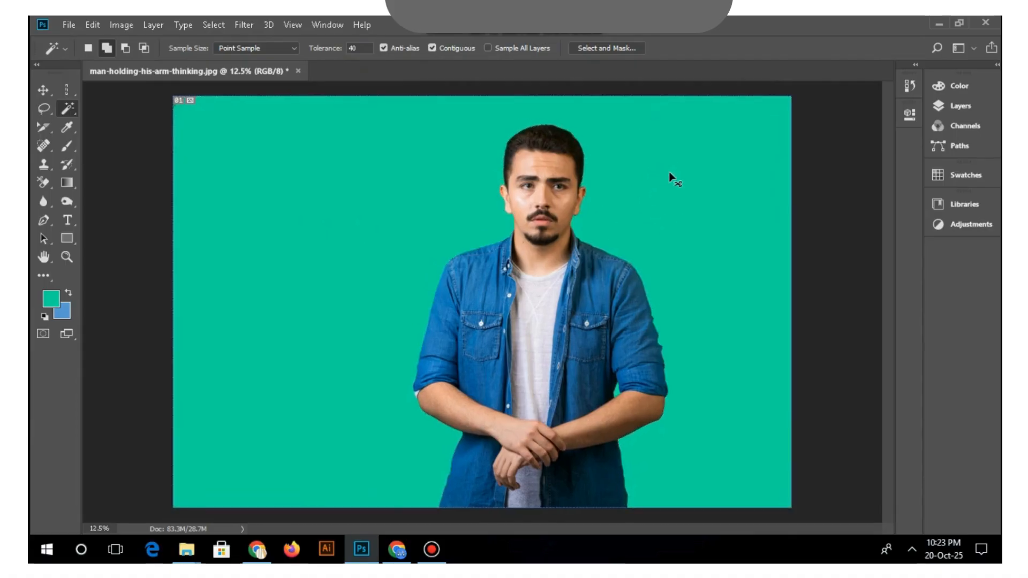
{"action": "key", "text": "ctrl+plus"}
{"action": "scroll", "coordinate": [837, 230], "scroll_direction": "up", "scroll_amount": 3}
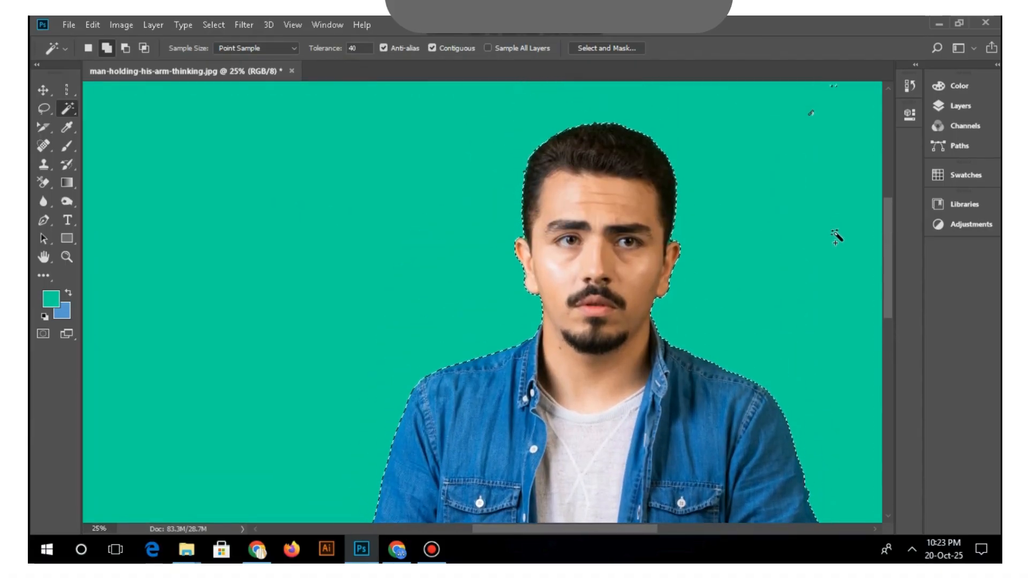
{"action": "scroll", "coordinate": [836, 235], "scroll_direction": "up", "scroll_amount": 3}
{"action": "key", "text": "ctrl+d"}
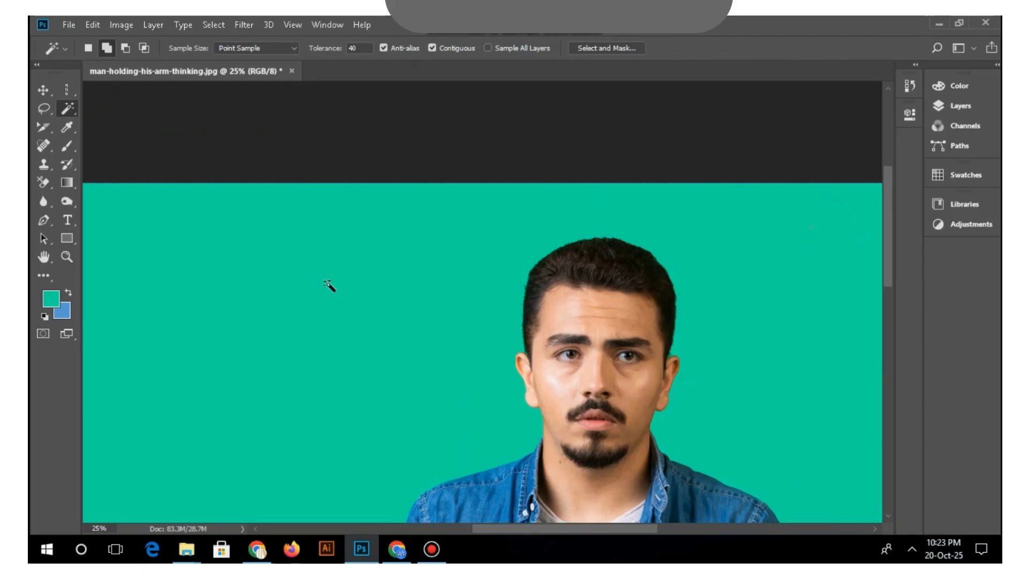
Lasso the stray specks near the backdrop's upper-right corner, fill the area with the green foreground color and deselect.
{"action": "left_click", "coordinate": [44, 108]}
{"action": "mouse_move", "coordinate": [819, 183]}
{"action": "left_mouse_down"}
{"action": "mouse_move", "coordinate": [793, 267]}
{"action": "mouse_move", "coordinate": [785, 236]}
{"action": "mouse_move", "coordinate": [805, 188]}
{"action": "left_mouse_up"}
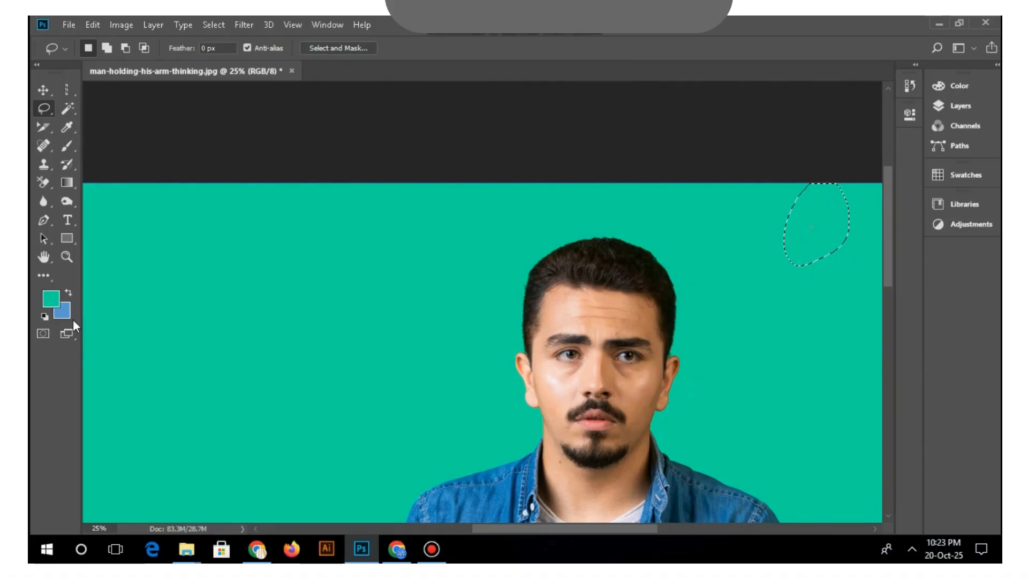
{"action": "key", "text": "alt"}
{"action": "key", "text": "ctrl+d"}
{"action": "key", "text": "ctrl+minus"}
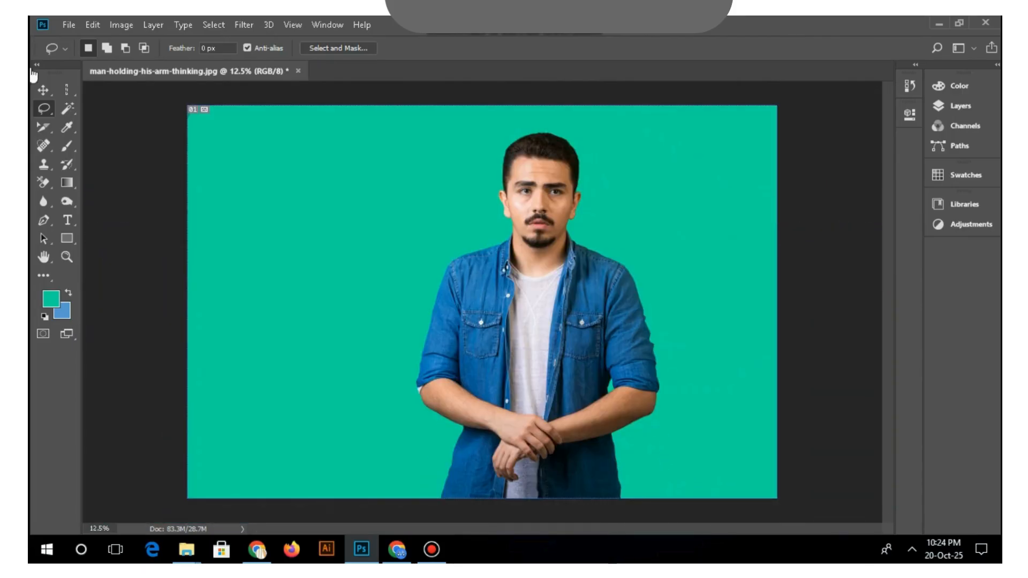
Select the green backdrop with the Magic Wand at tolerance 40 and fill it with the blue background color.
{"action": "left_click", "coordinate": [68, 108]}
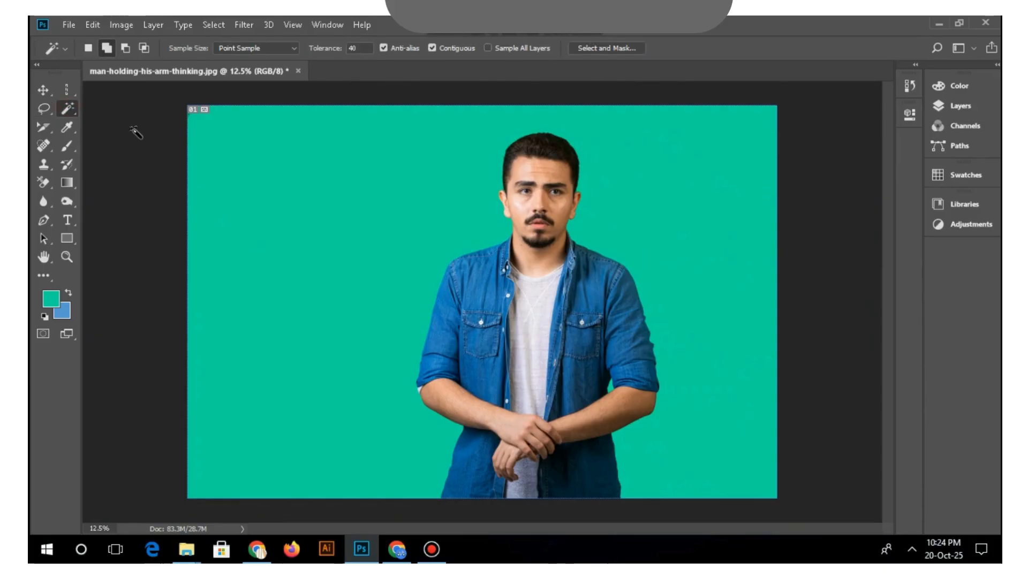
{"action": "left_click", "coordinate": [250, 175]}
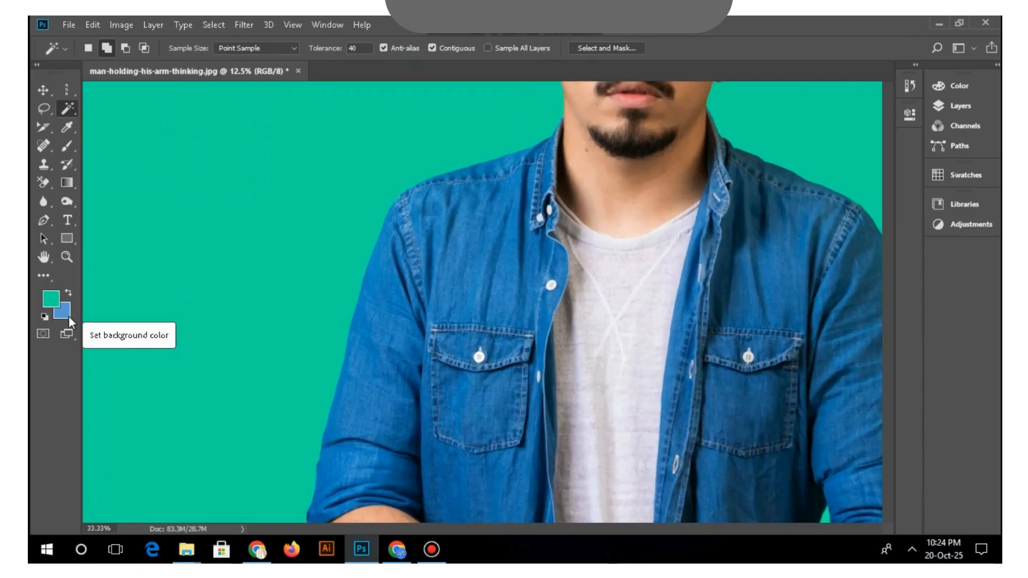
{"action": "key", "text": "ctrl+BackSpace"}
Examine the denim shirt's weave and color variations up close against the blue backdrop, with the Eyedropper tool ready.
{"action": "key", "text": "ctrl+plus"}
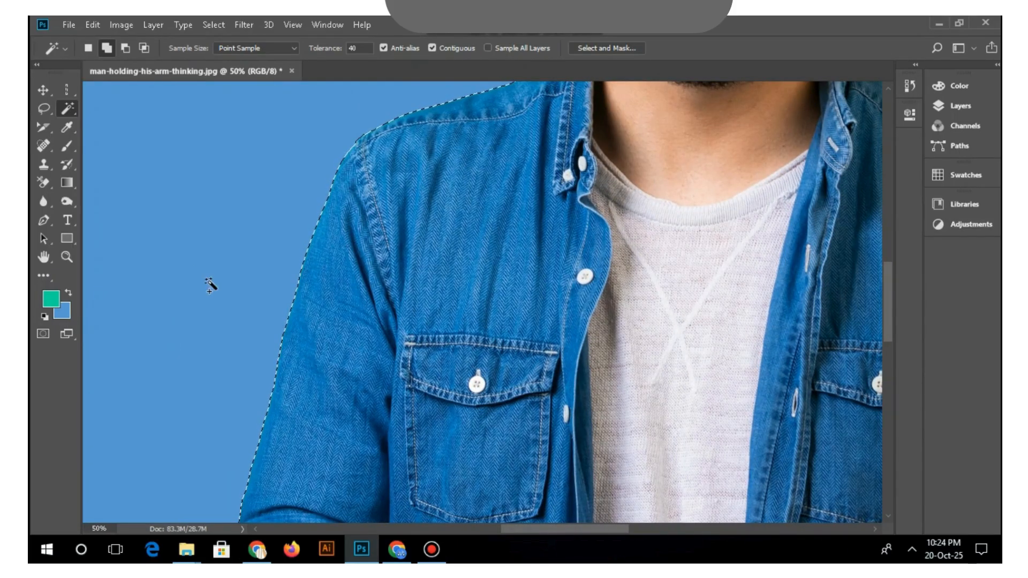
{"action": "key", "text": "ctrl+plus"}
{"action": "key", "text": "ctrl+plus"}
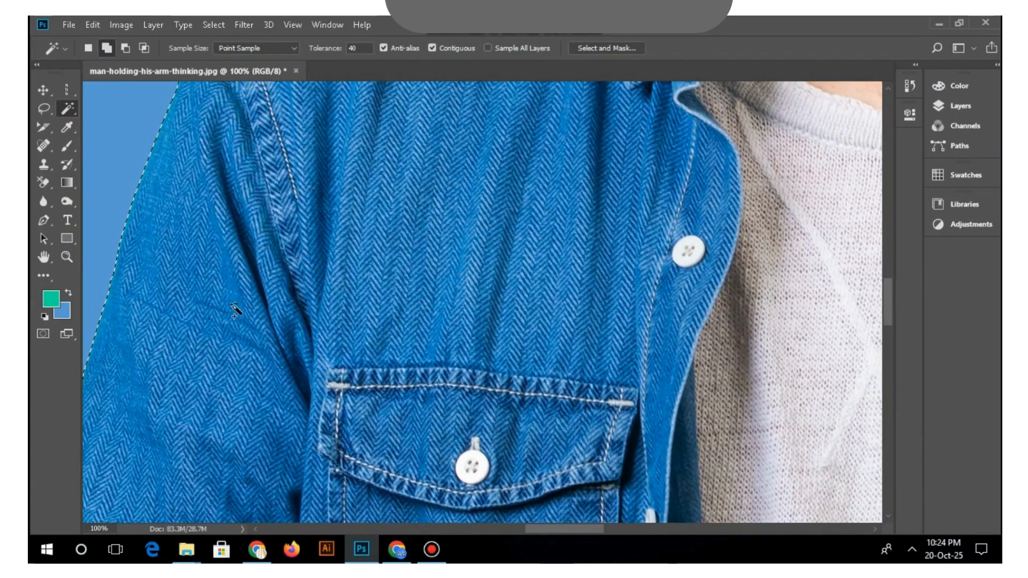
{"action": "key", "text": "ctrl+plus"}
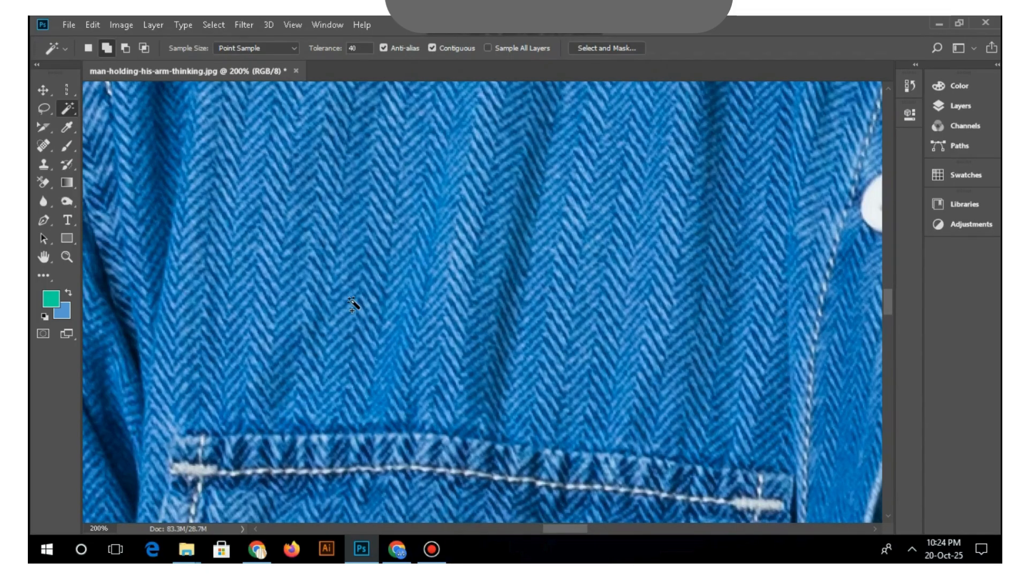
{"action": "key", "text": "i"}
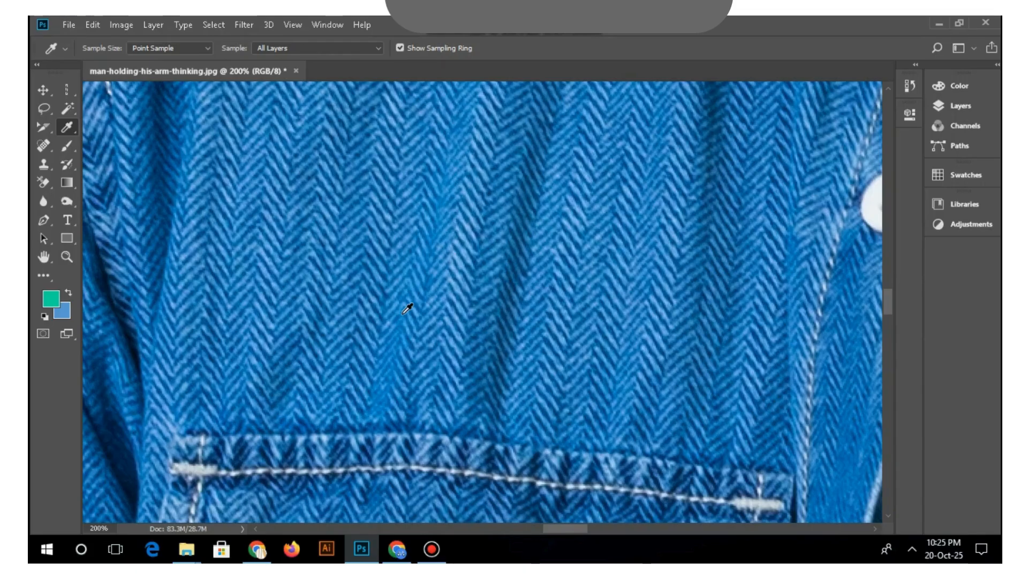
{"action": "scroll", "coordinate": [407, 309], "scroll_direction": "down", "scroll_amount": 7}
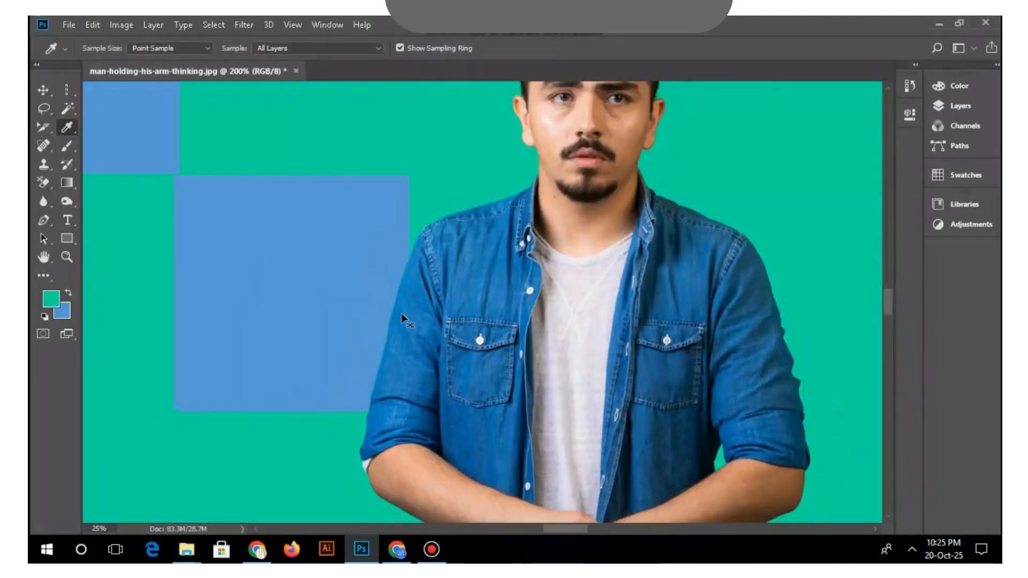